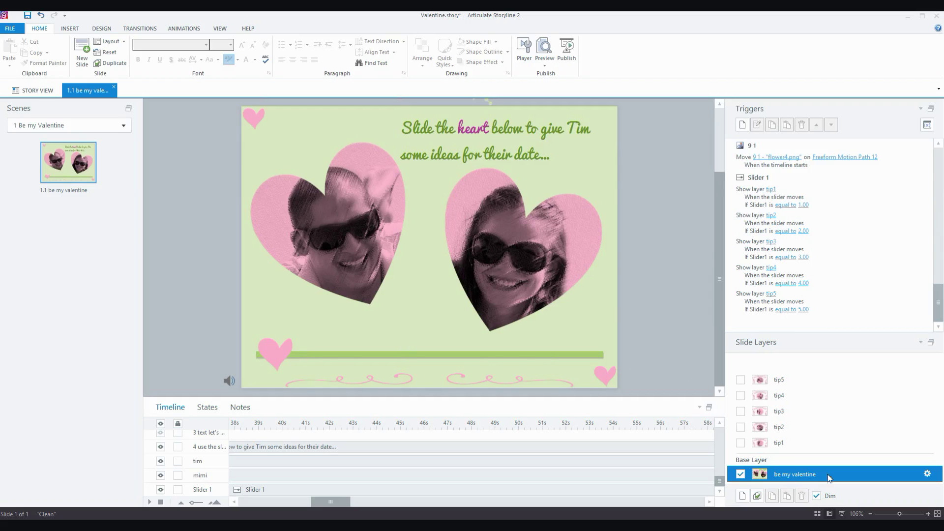
Check the Valentine slider's settings: updates while dragged, start 0, end 5, initial 0, step 1
left_click(415, 355)
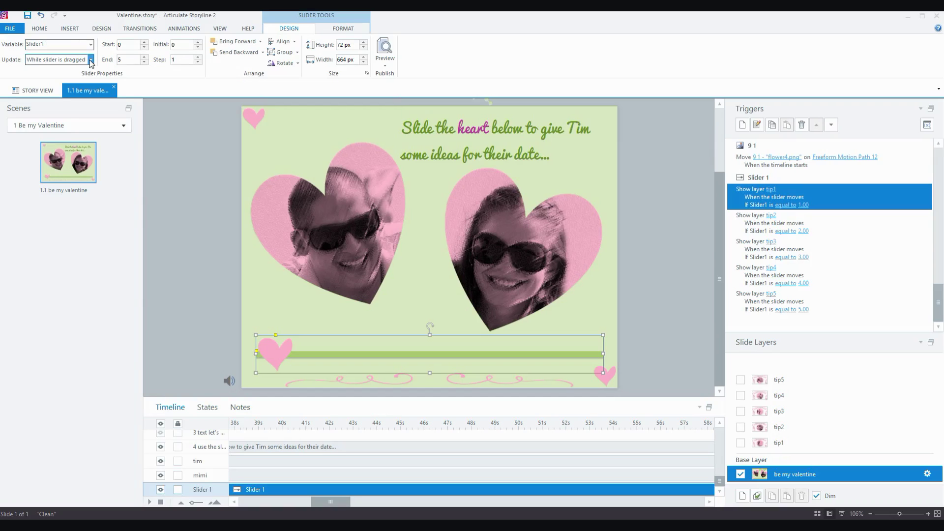
left_click(90, 60)
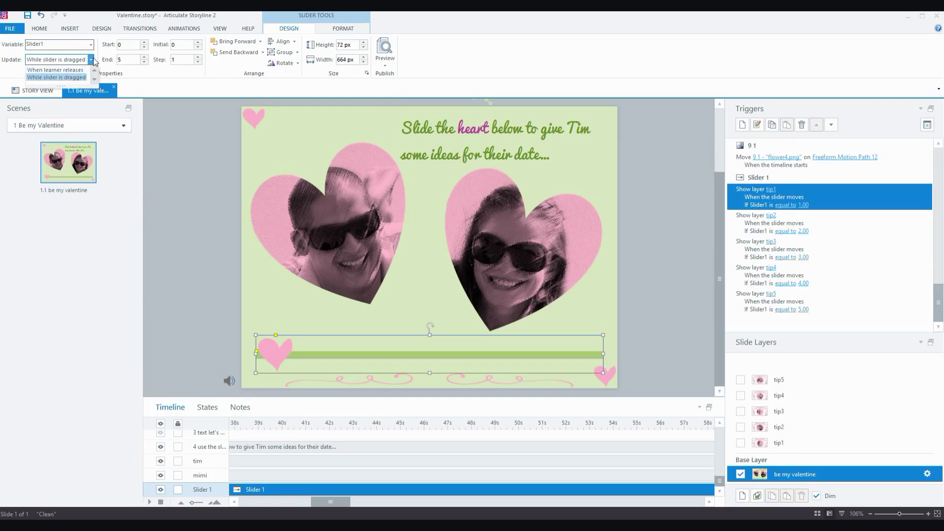
left_click(92, 60)
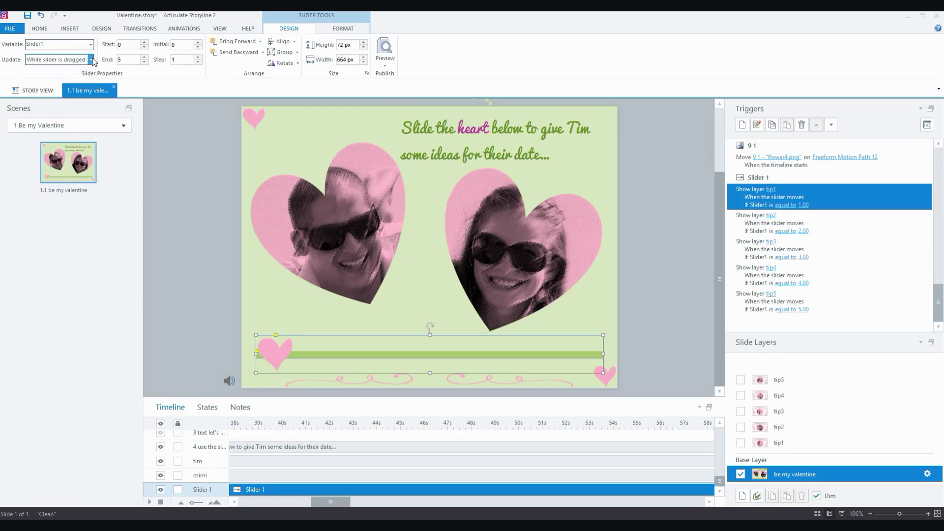
left_click(123, 45)
left_click(129, 59)
left_click(178, 46)
left_click(185, 61)
Try a pink track style on the slider, then undo it
left_click(343, 29)
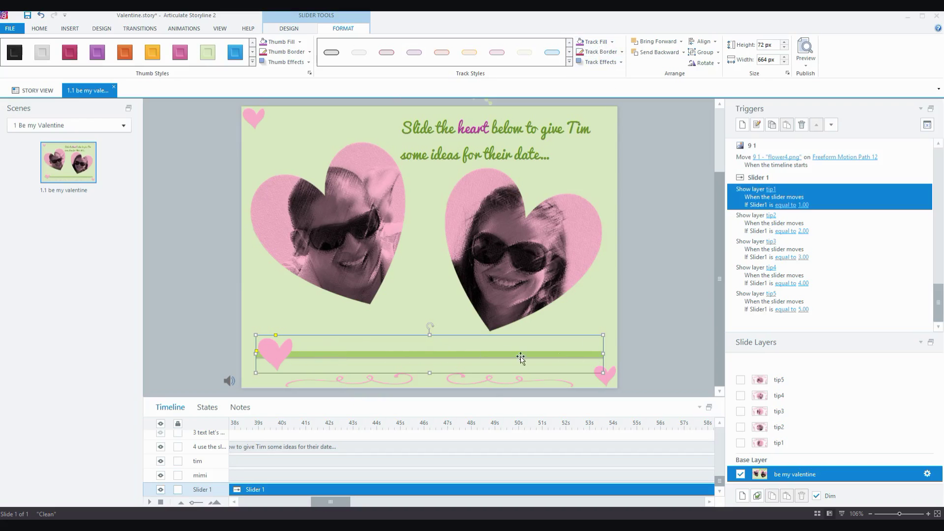
left_click(570, 61)
left_click(495, 79)
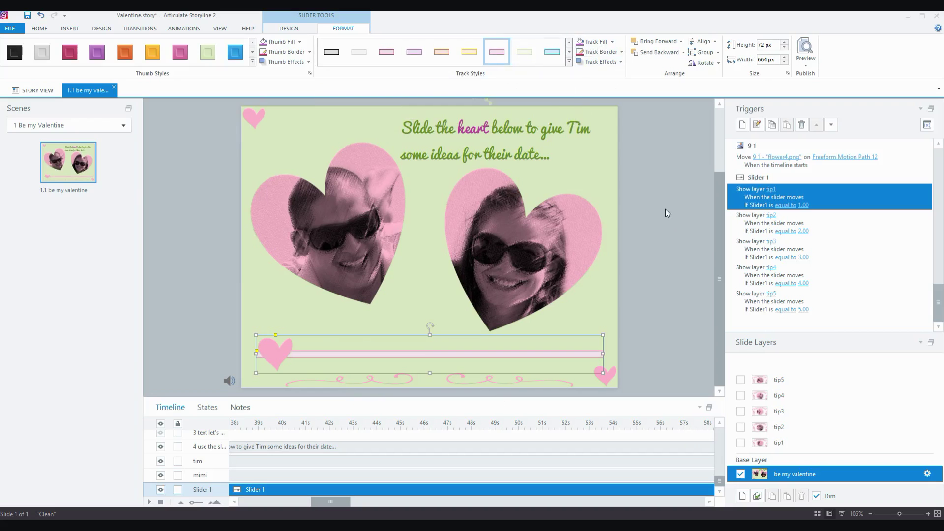
key("ctrl+z")
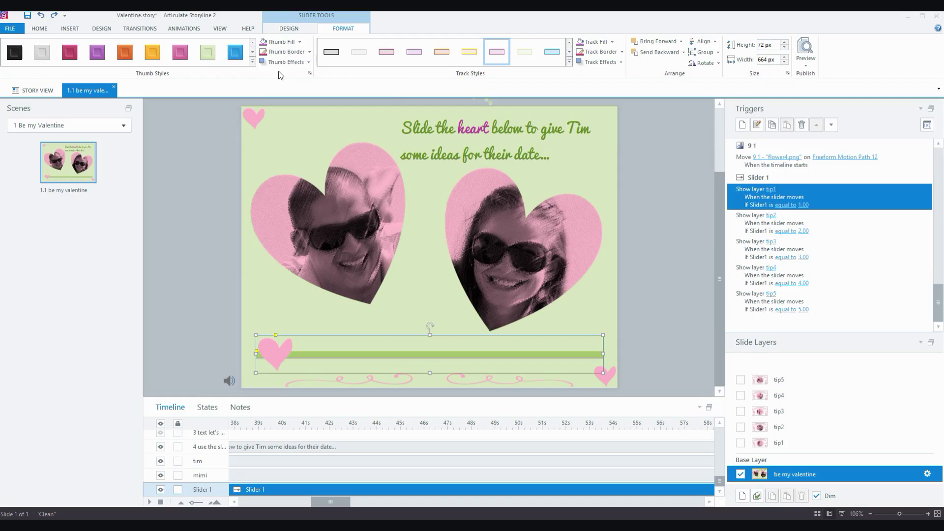
Try crimson tab and transparent thumb styles, then undo back to the pink heart thumb
left_click(252, 62)
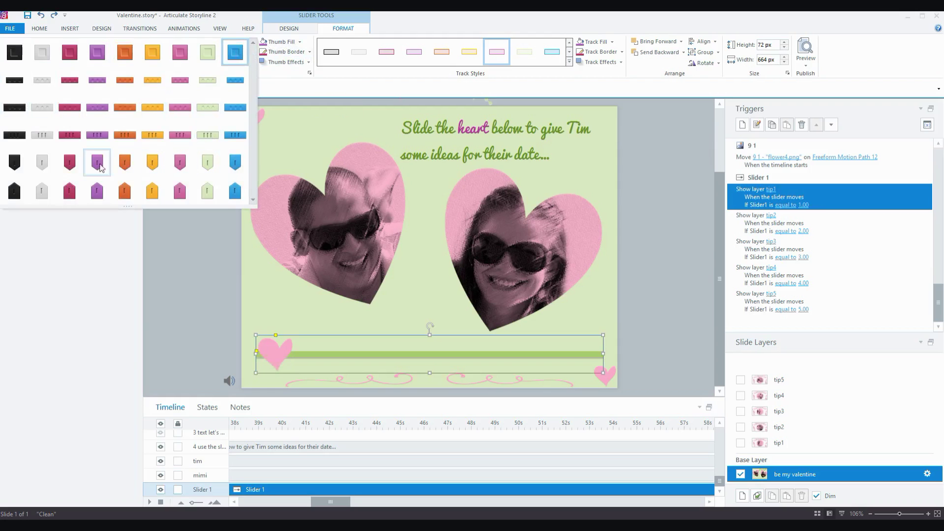
left_click(70, 164)
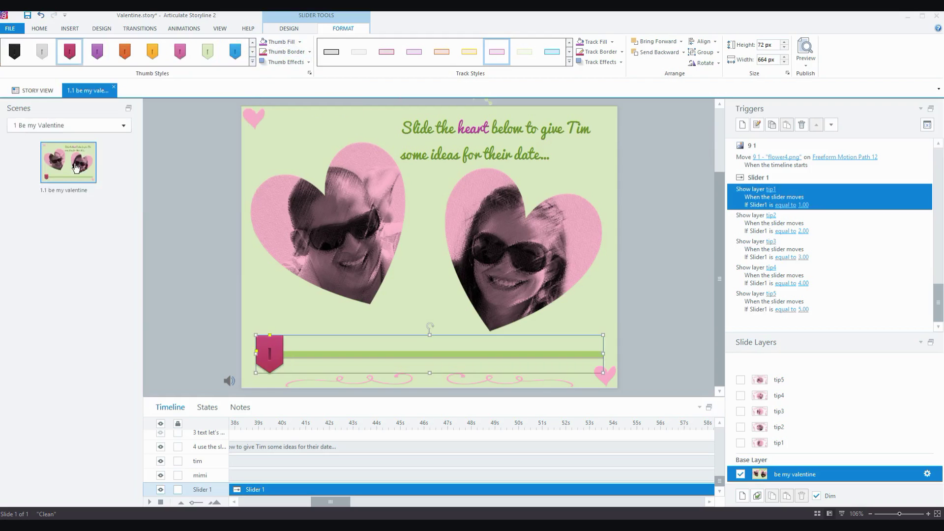
left_click(252, 62)
left_click(207, 76)
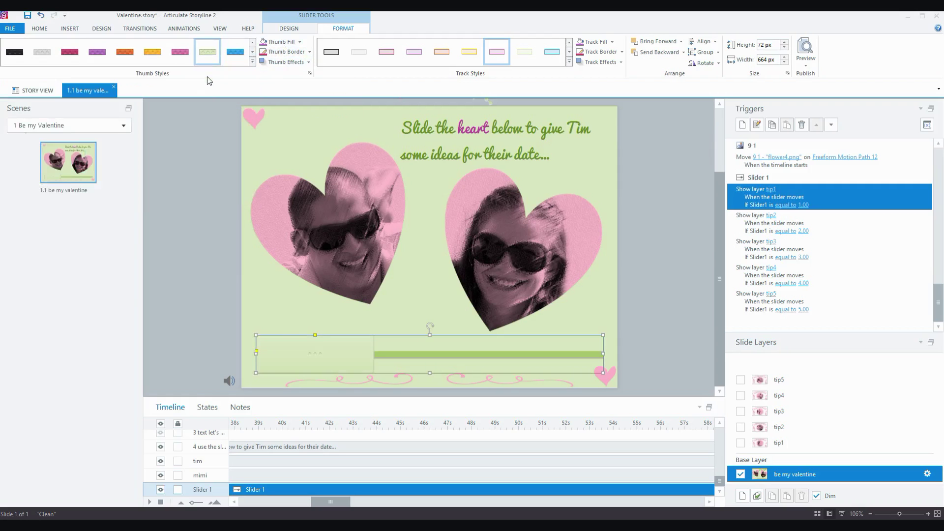
key("ctrl+z")
key("ctrl+z")
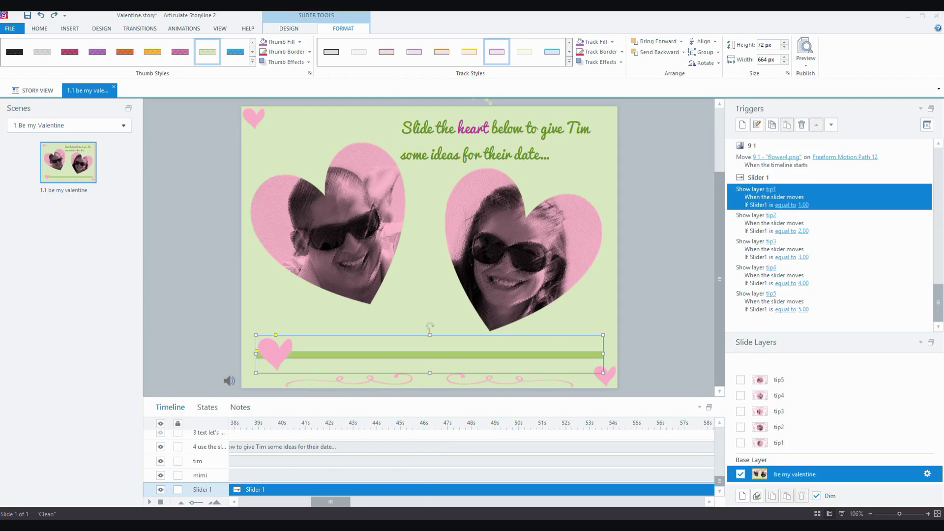
In the Untitled1 project, draw the plain thin slider control along the slide's bottom
left_click(355, 485)
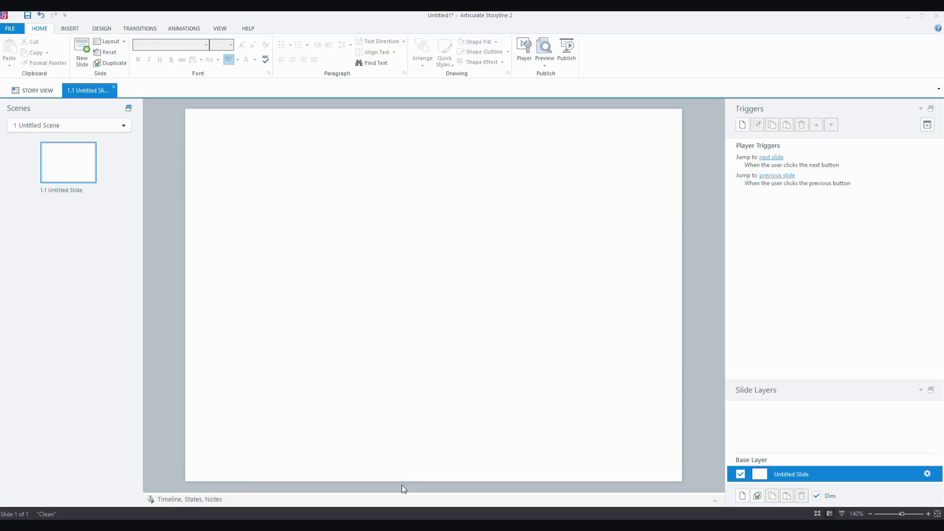
left_click(67, 30)
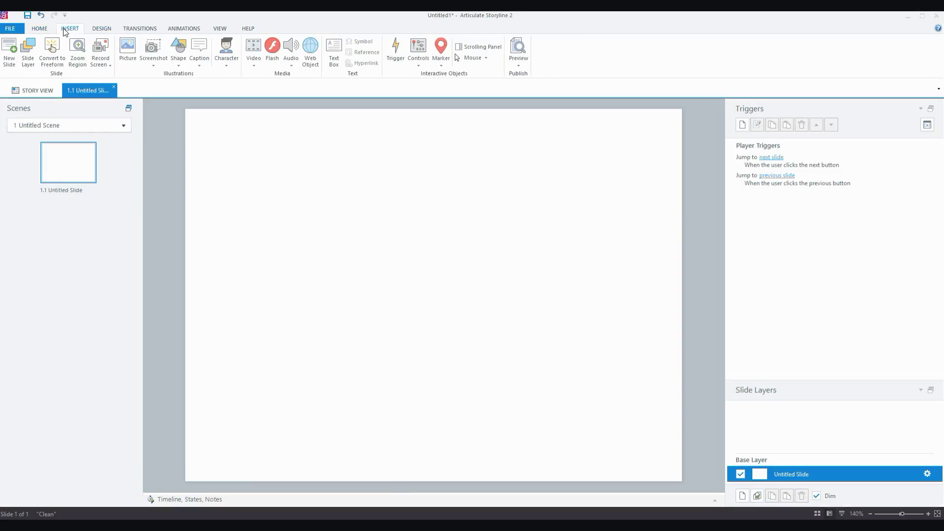
left_click(416, 66)
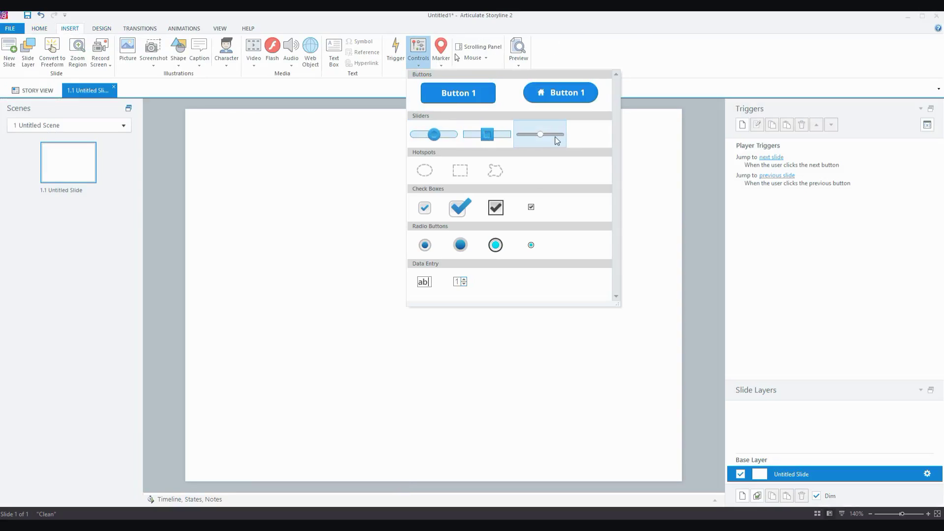
left_click(557, 142)
left_click_drag(207, 414, 658, 447)
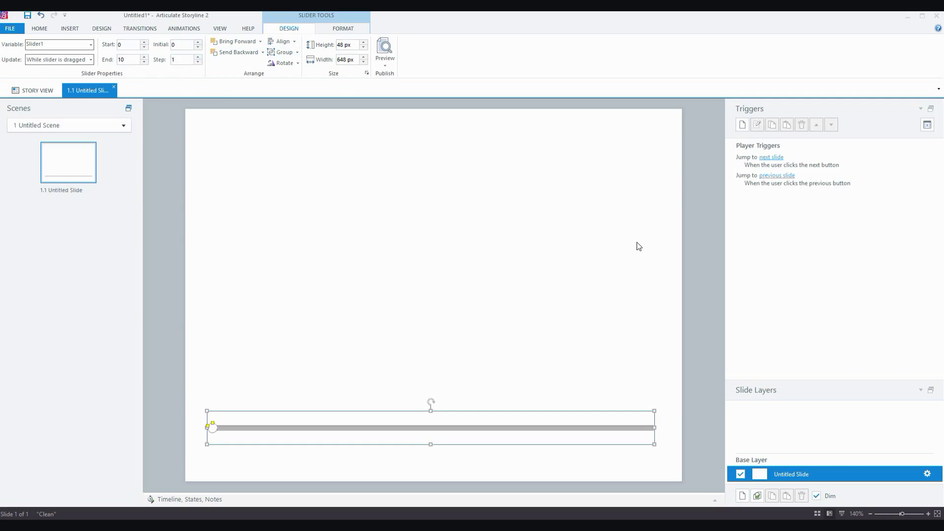
left_click(929, 129)
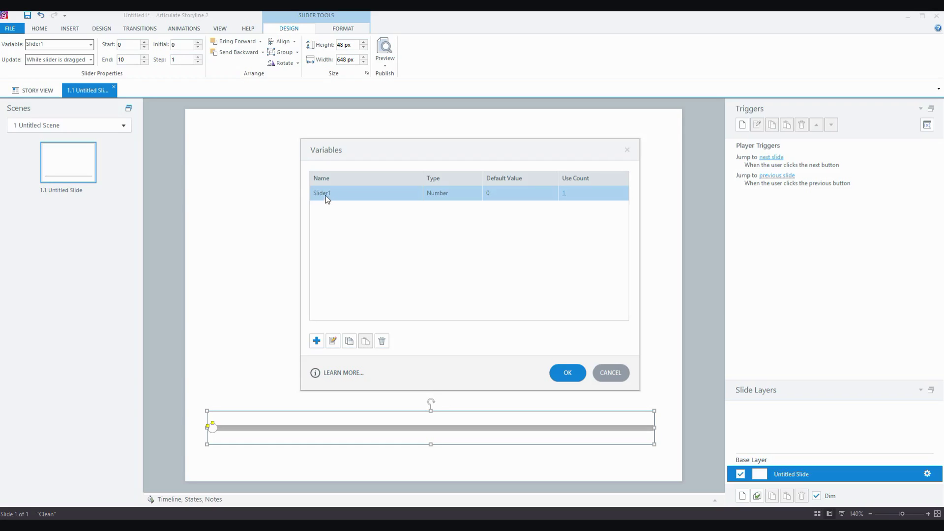
left_click(571, 374)
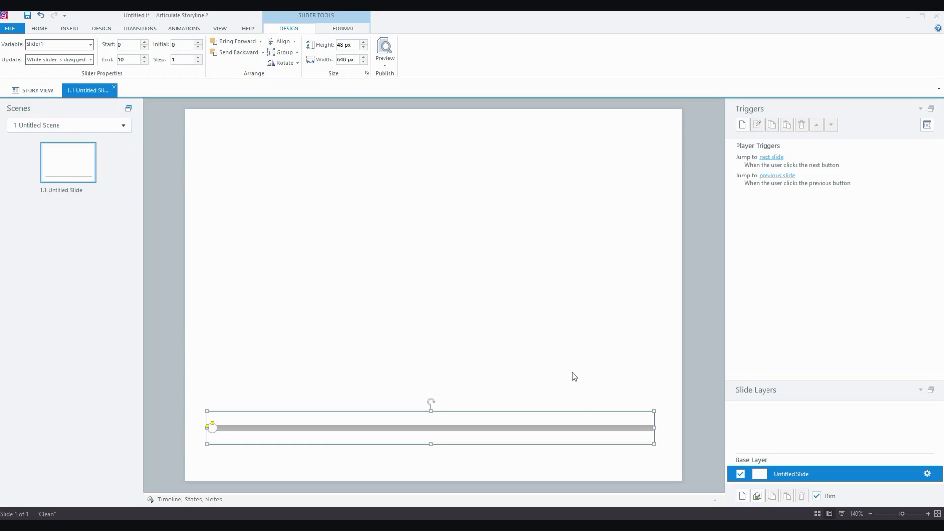
Add two new slide layers and name them 1 and 2
left_click(742, 496)
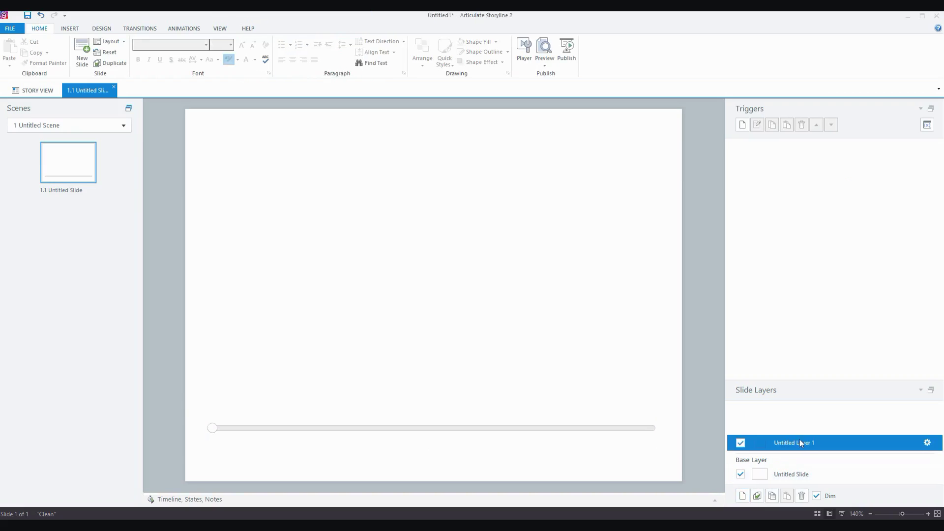
double_click(804, 444)
type("1")
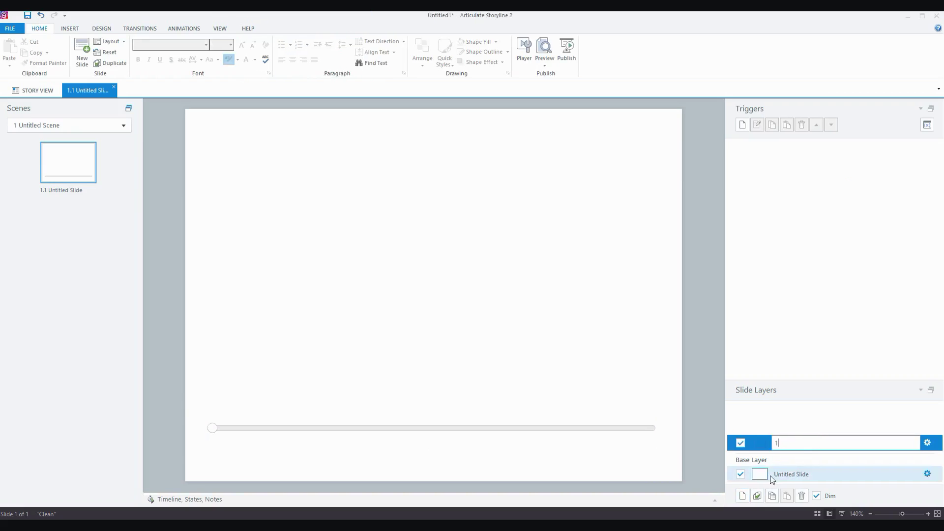
left_click(743, 496)
double_click(785, 428)
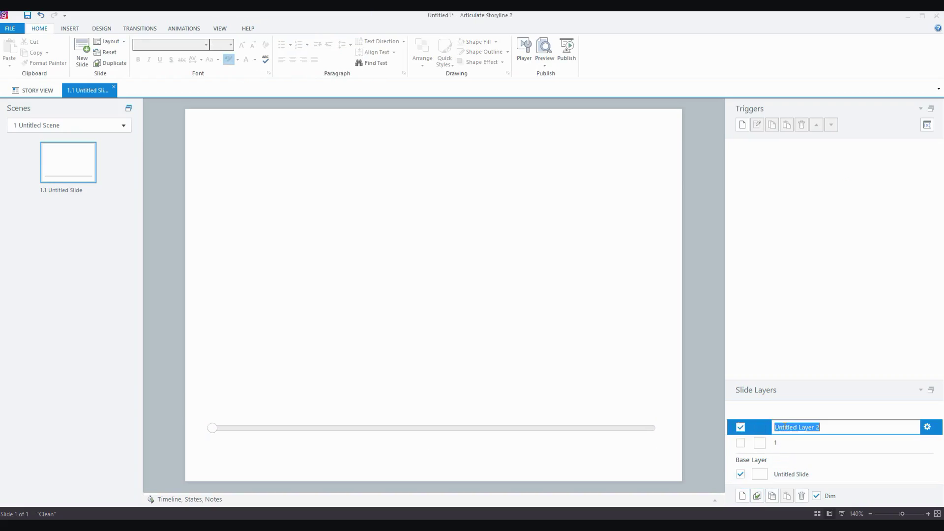
type("2")
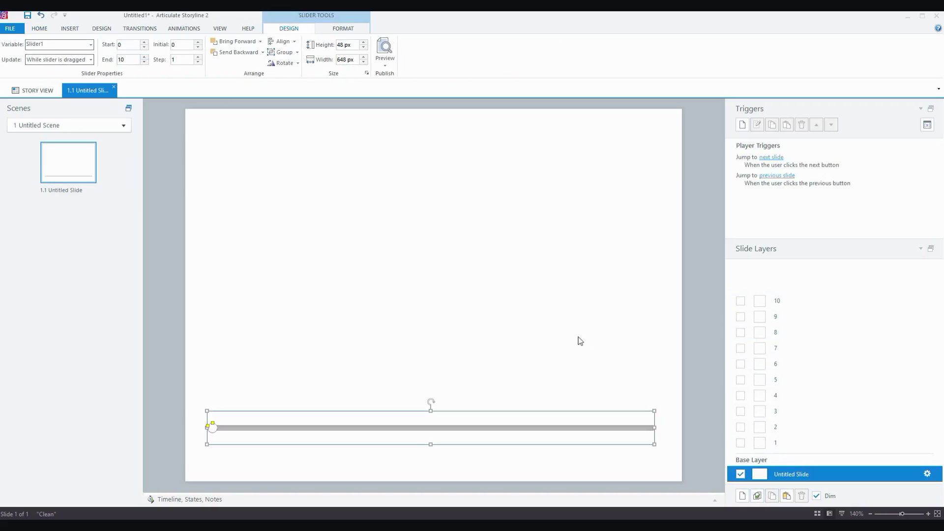
Create a trigger that shows layer 1 when Slider1 moves, if Slider1 equals 1
left_click(742, 125)
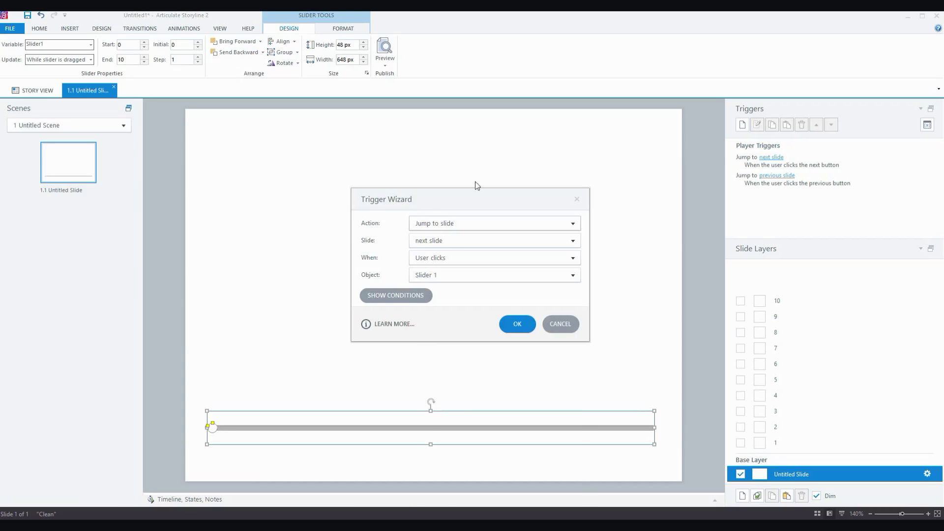
left_click(435, 224)
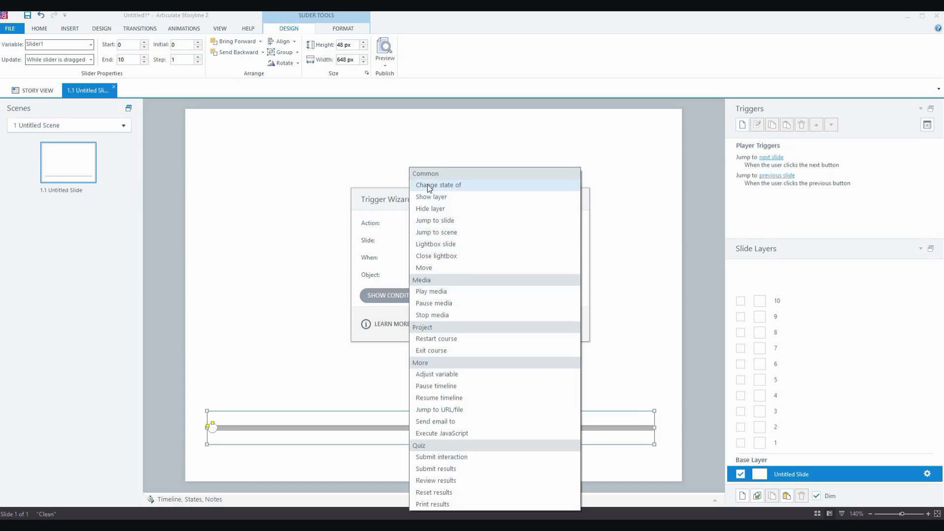
left_click(426, 196)
left_click(431, 240)
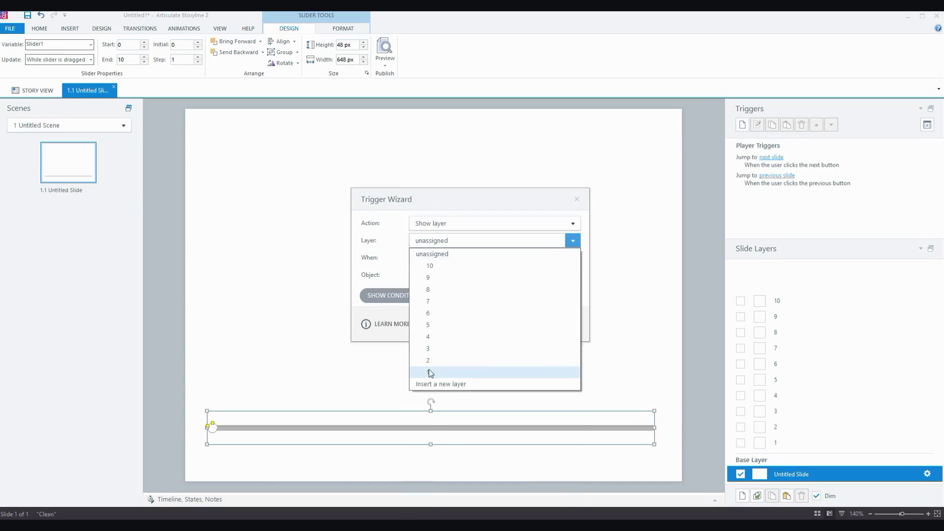
left_click(431, 372)
left_click(431, 258)
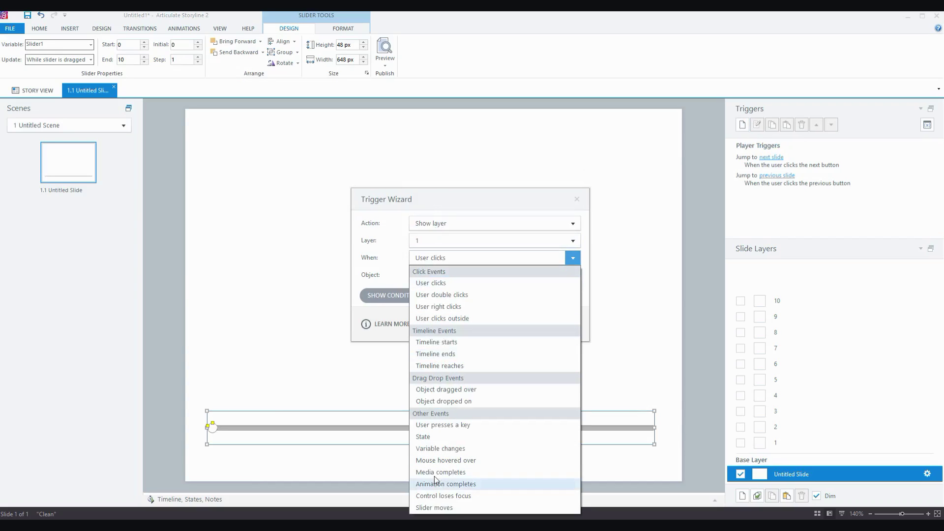
left_click(461, 511)
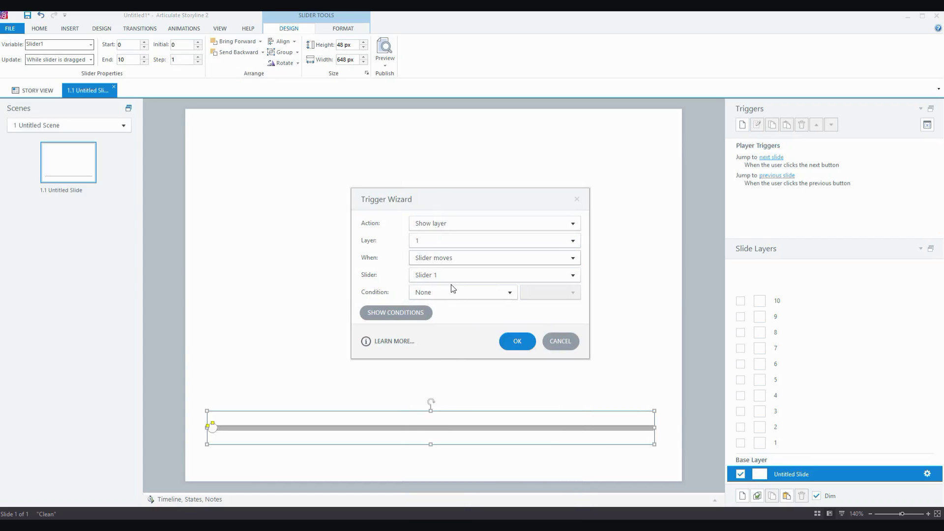
left_click(457, 294)
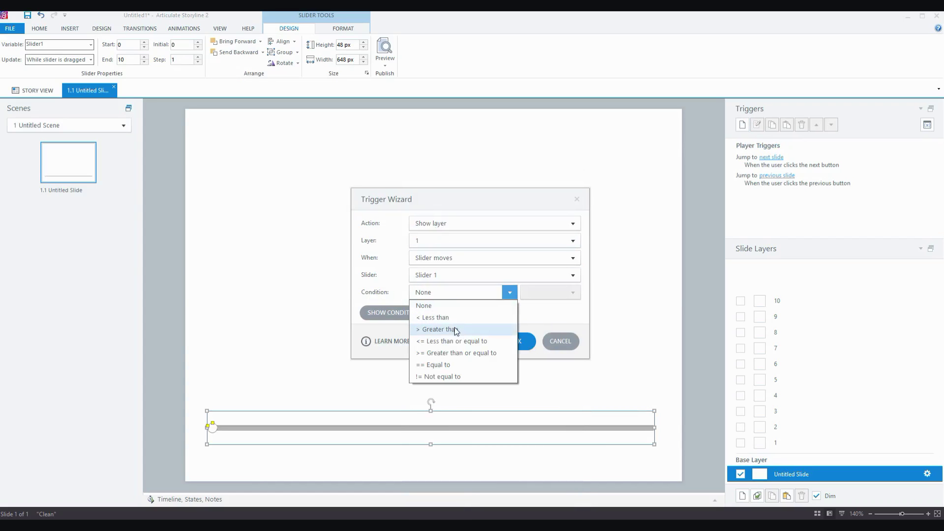
left_click(440, 365)
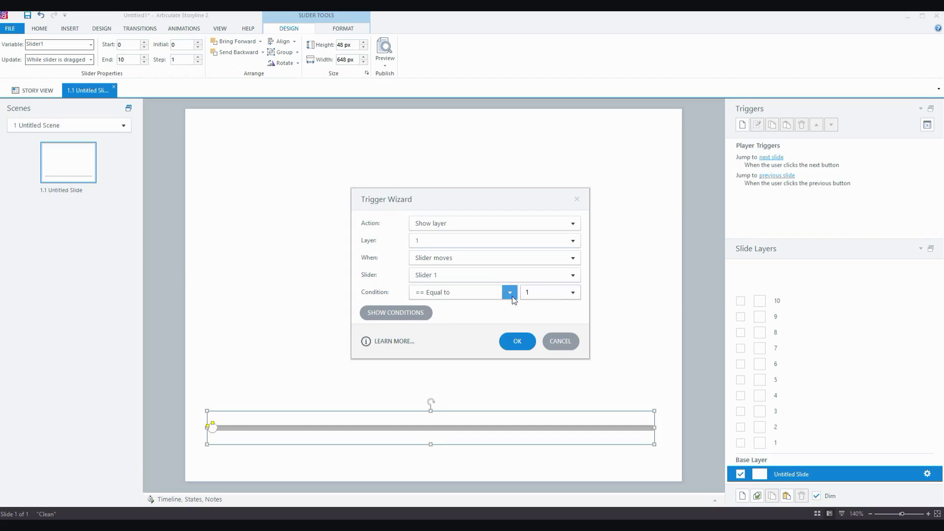
left_click(516, 340)
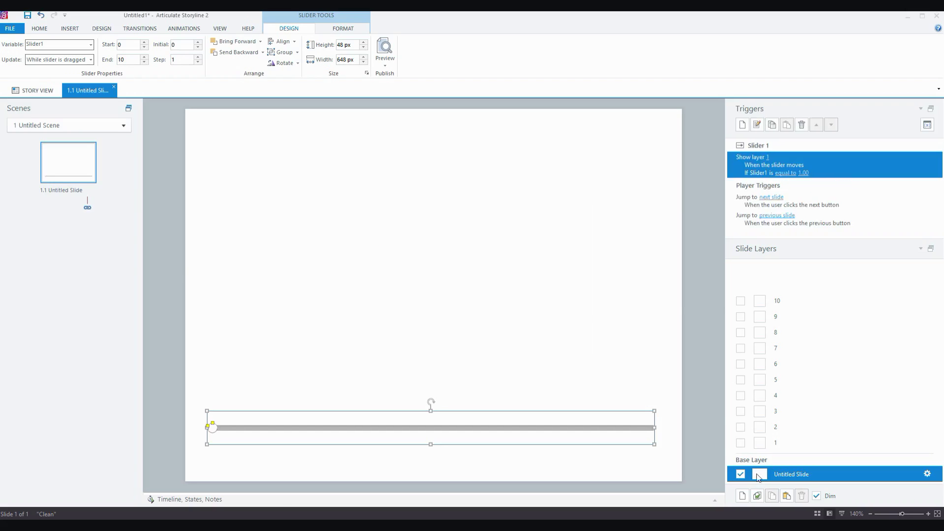
Draw a rounded rectangle box on layer 1
left_click(789, 446)
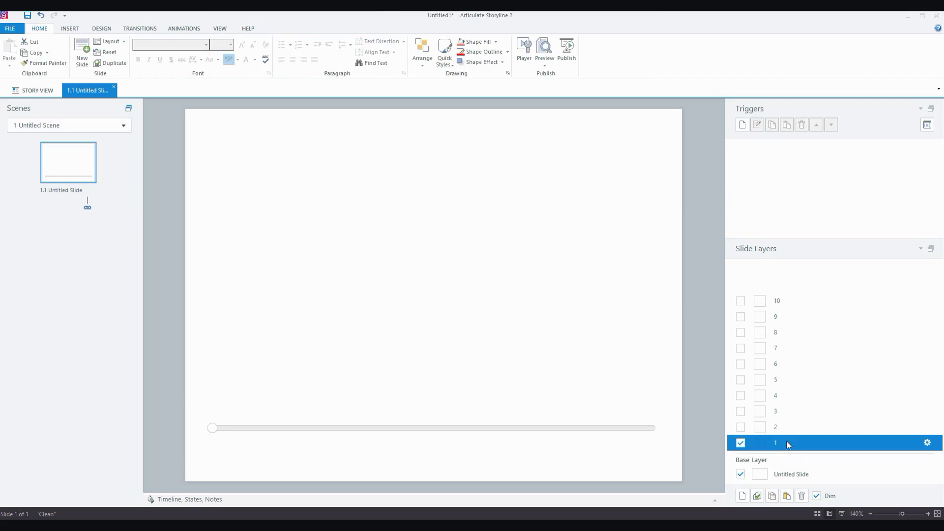
left_click(70, 28)
left_click(179, 49)
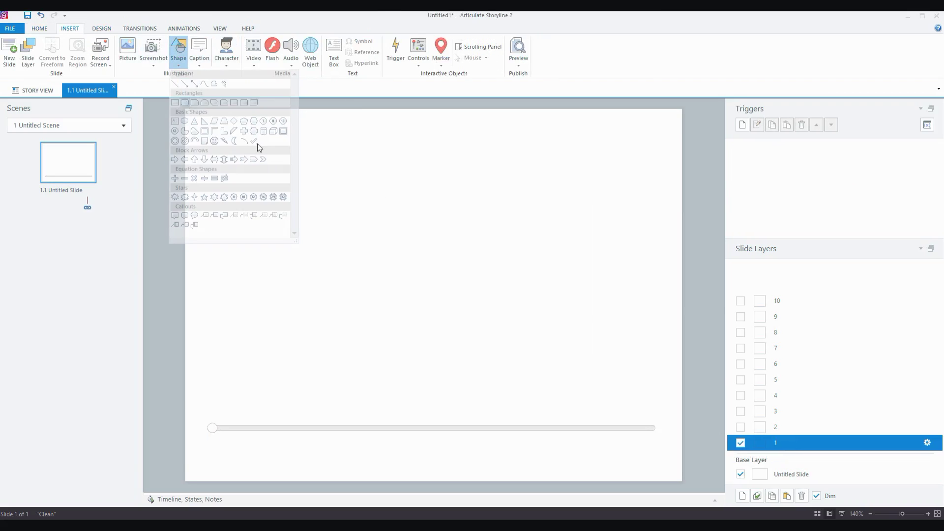
mouse_move(339, 190)
left_mouse_down()
mouse_move(480, 249)
mouse_move(511, 295)
left_mouse_up()
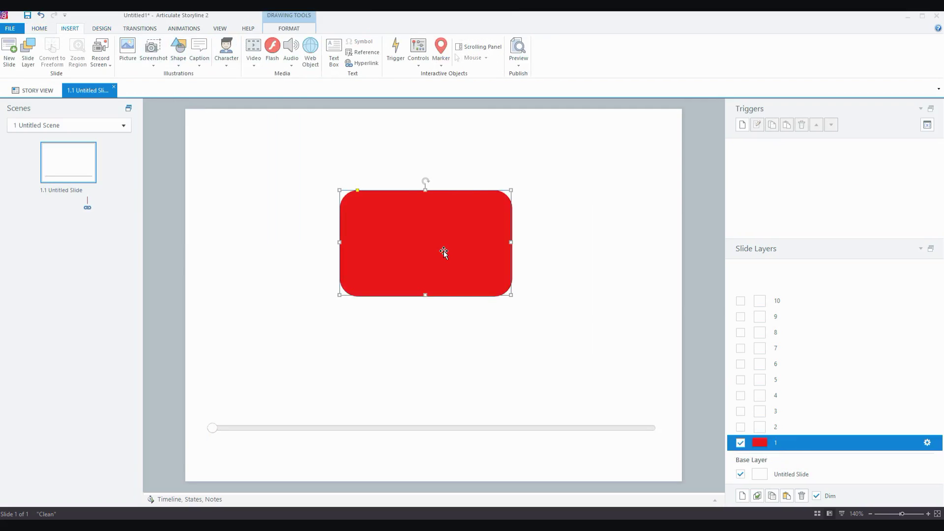
Preview to confirm the slider reveals box 1, then reselect the base layer's show-layer trigger
left_click(518, 50)
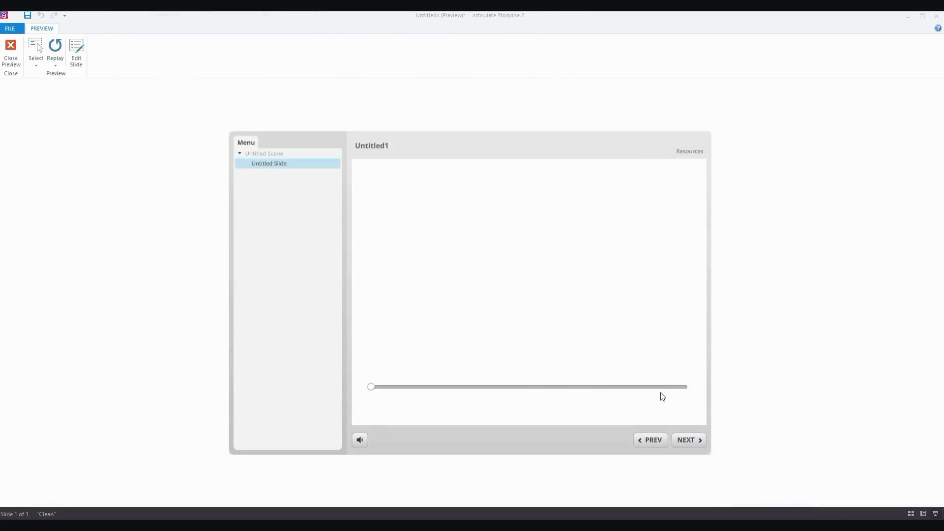
left_click_drag(371, 387, 401, 388)
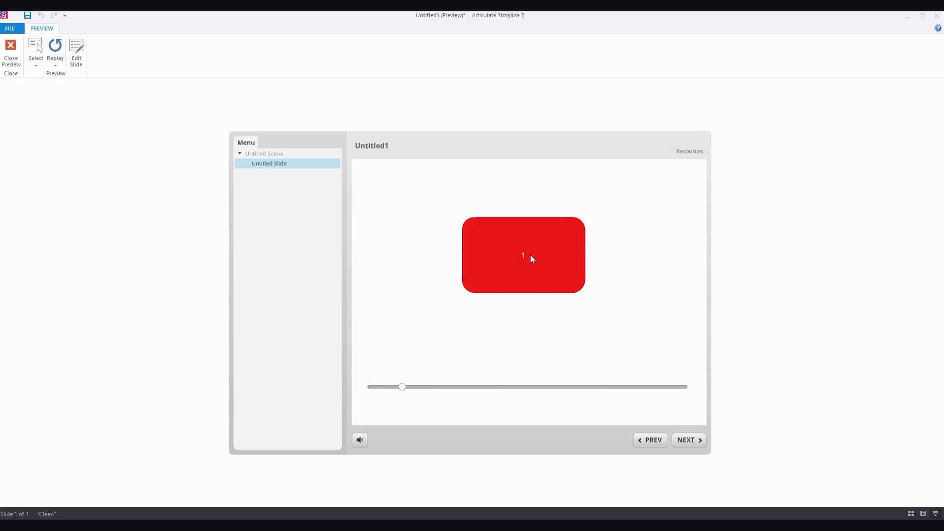
left_click(11, 51)
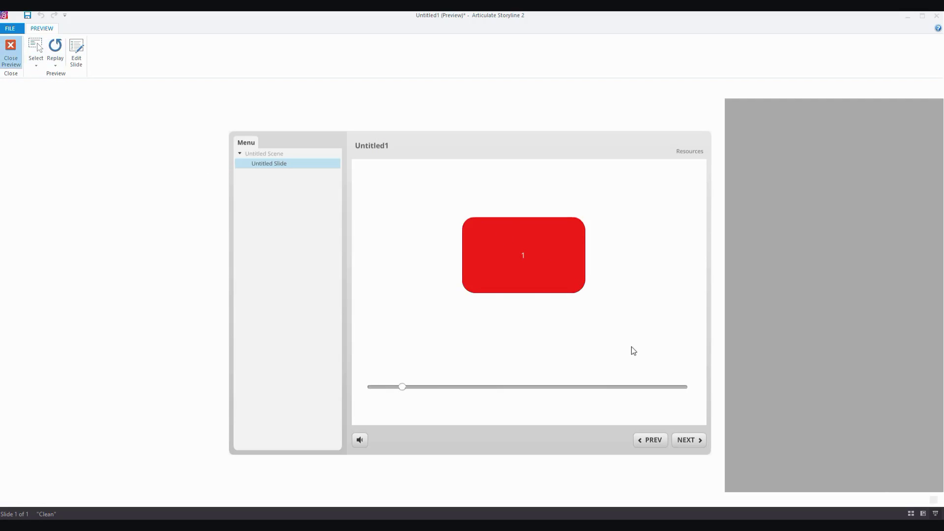
left_click(799, 478)
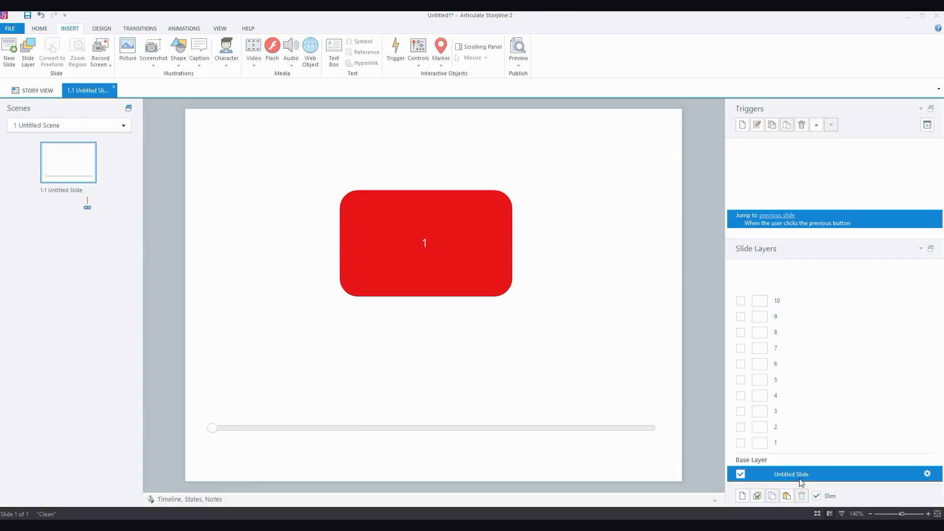
left_click(748, 175)
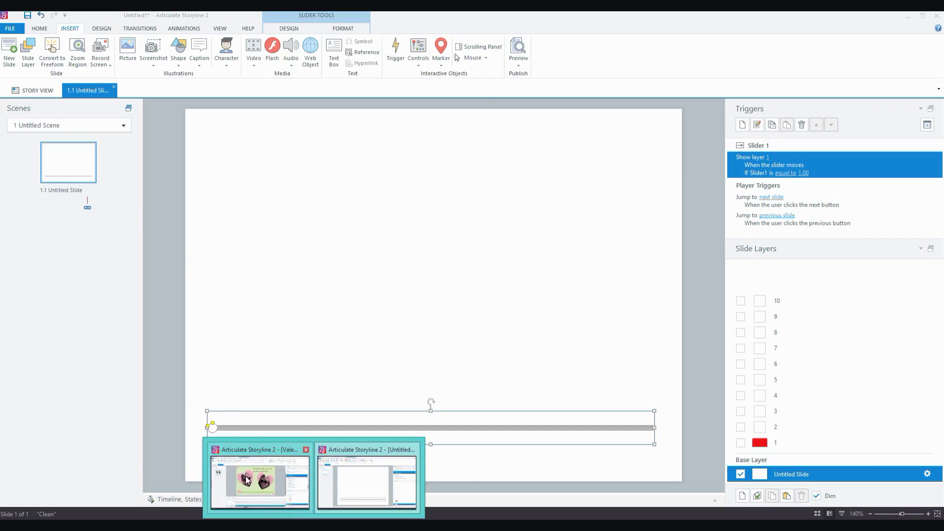
Switch to the Valentine.story project window
left_click(245, 476)
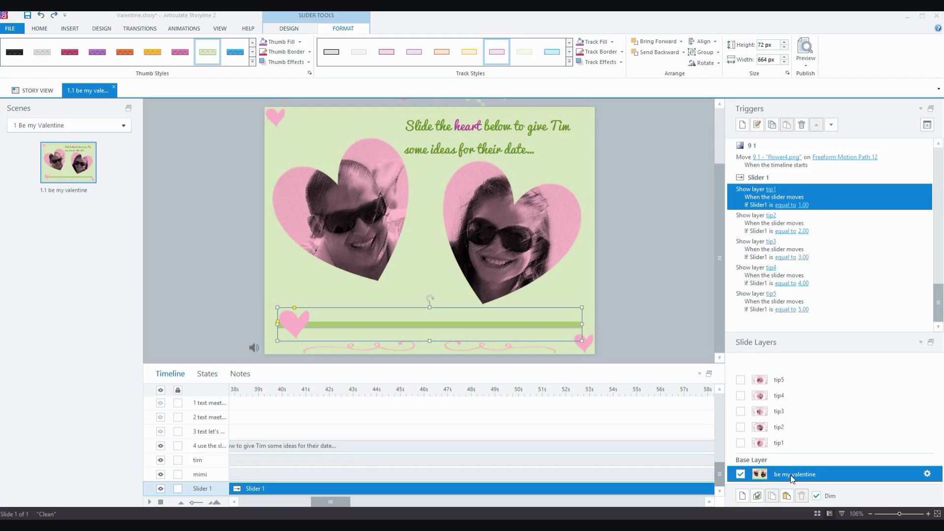
Show all timeline objects again, then preview dragging the heart thumb to reveal a date tip
left_click(160, 390)
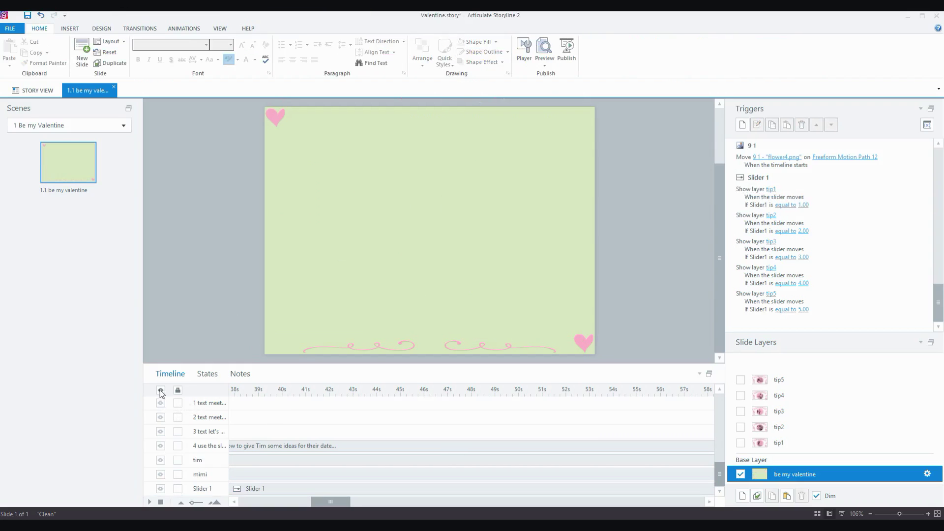
left_click(161, 390)
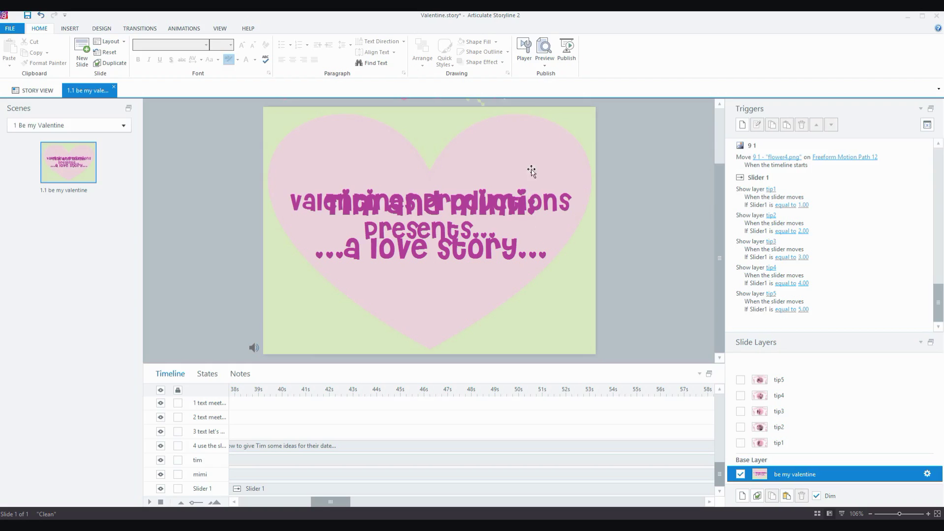
left_click(541, 48)
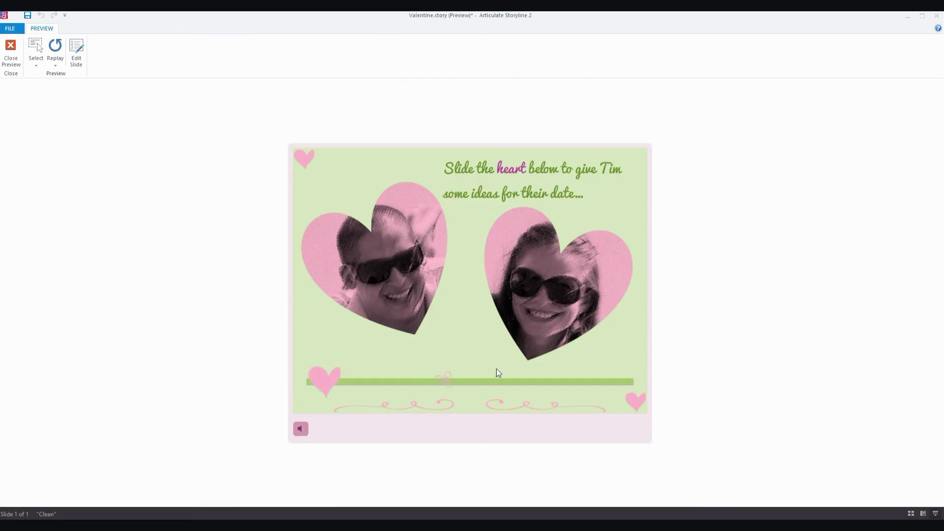
left_click_drag(326, 388, 448, 385)
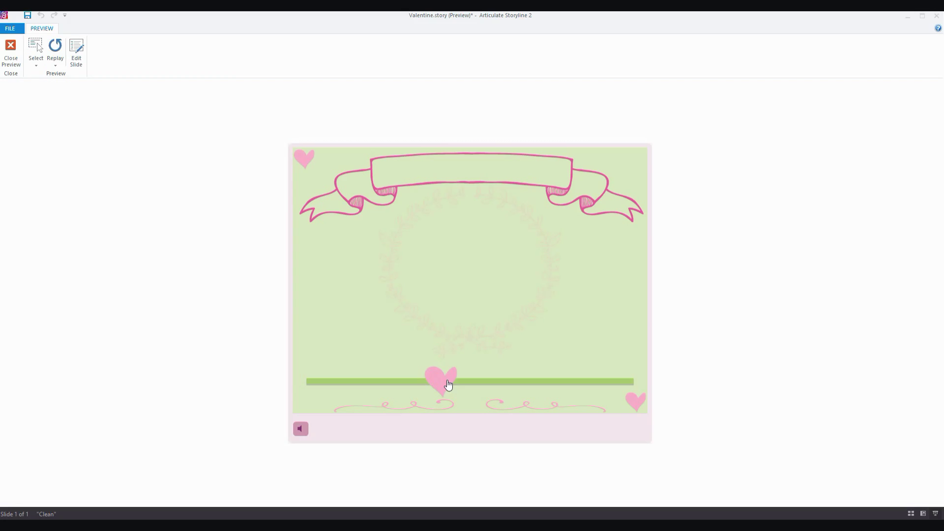
left_click(11, 45)
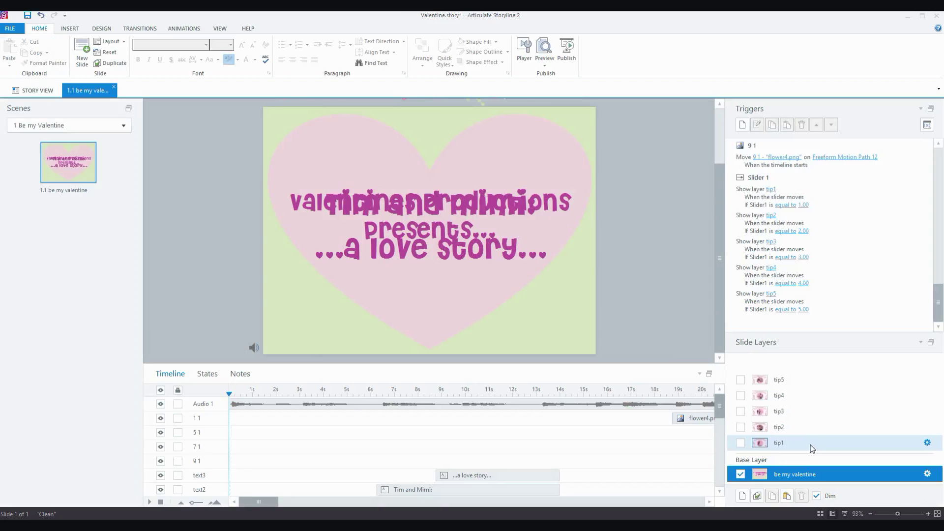
View the tip1 layer and expand the base layer objects with a wider name column
left_click(811, 447)
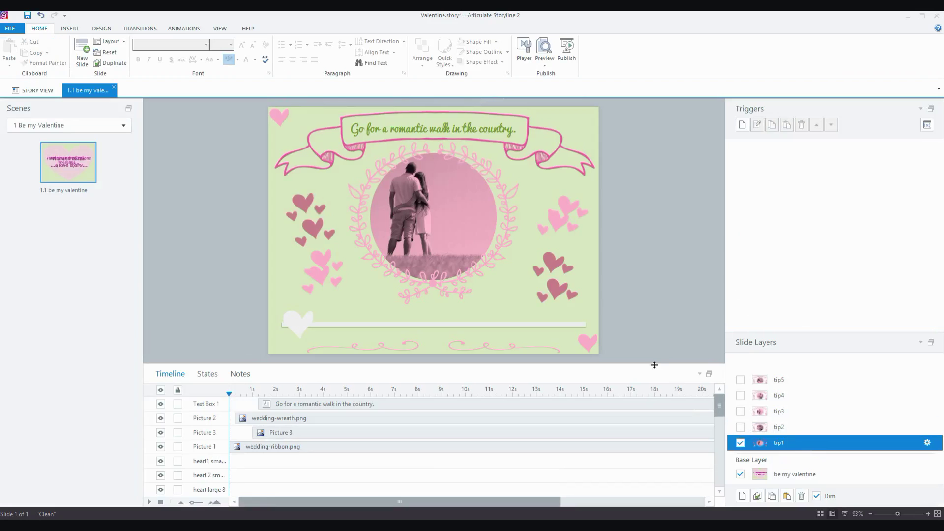
left_click_drag(654, 365, 645, 202)
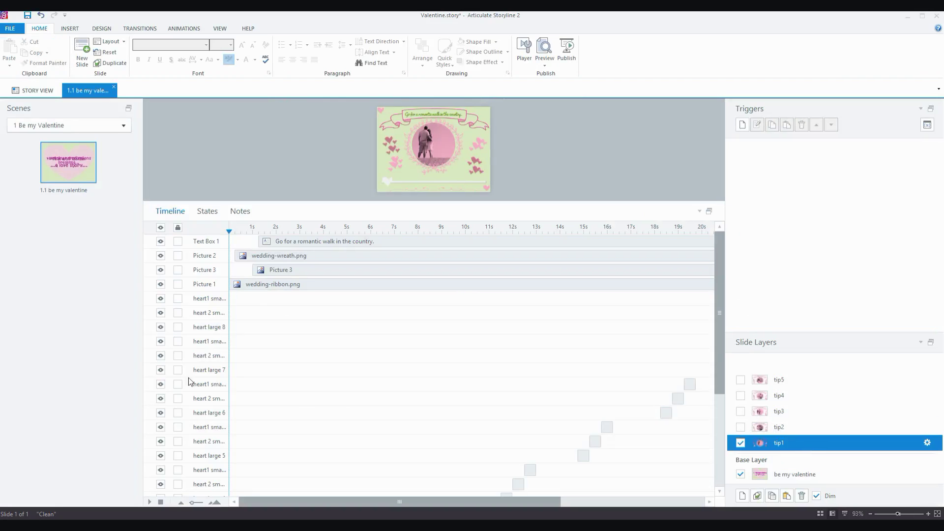
left_click_drag(722, 382, 721, 474)
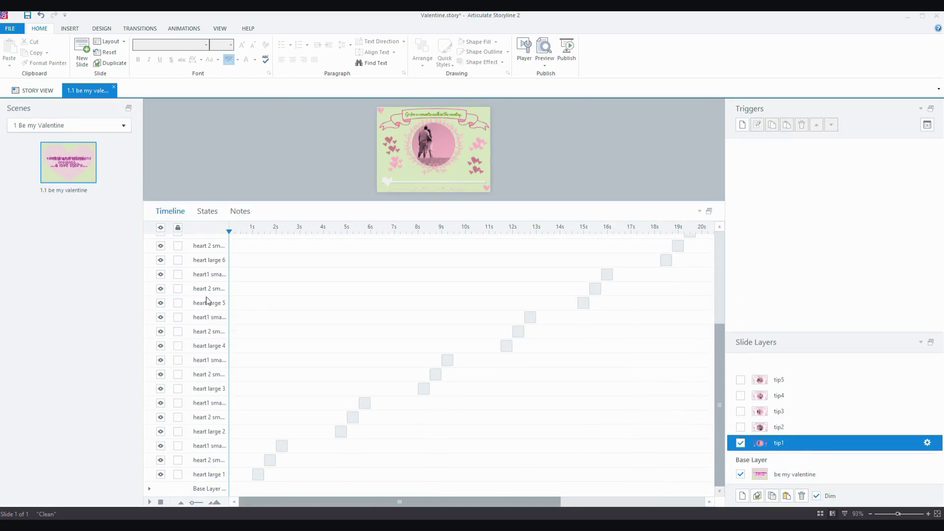
left_click(149, 488)
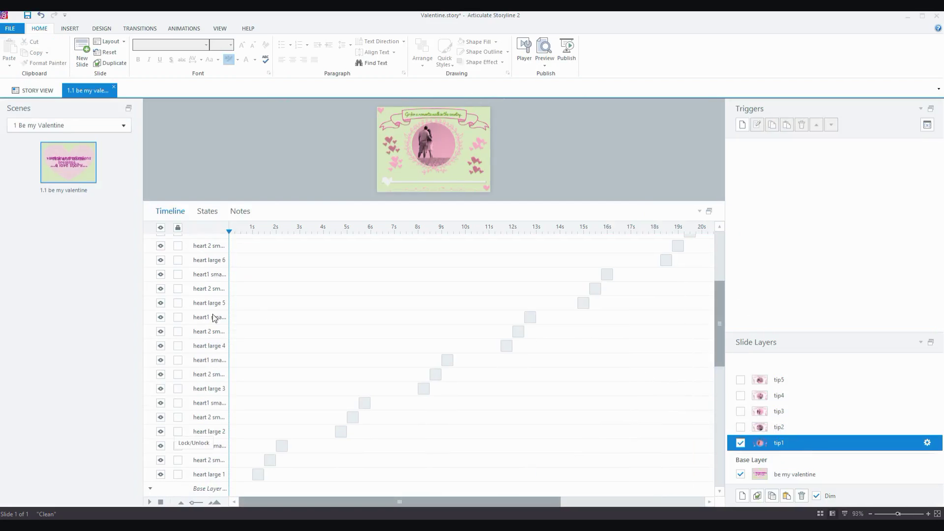
left_click_drag(229, 226, 277, 227)
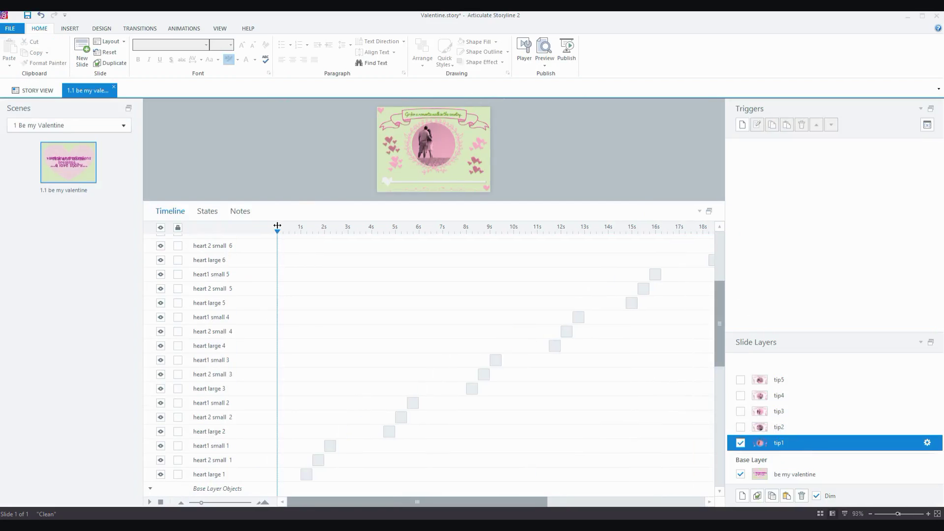
left_click_drag(716, 336, 711, 480)
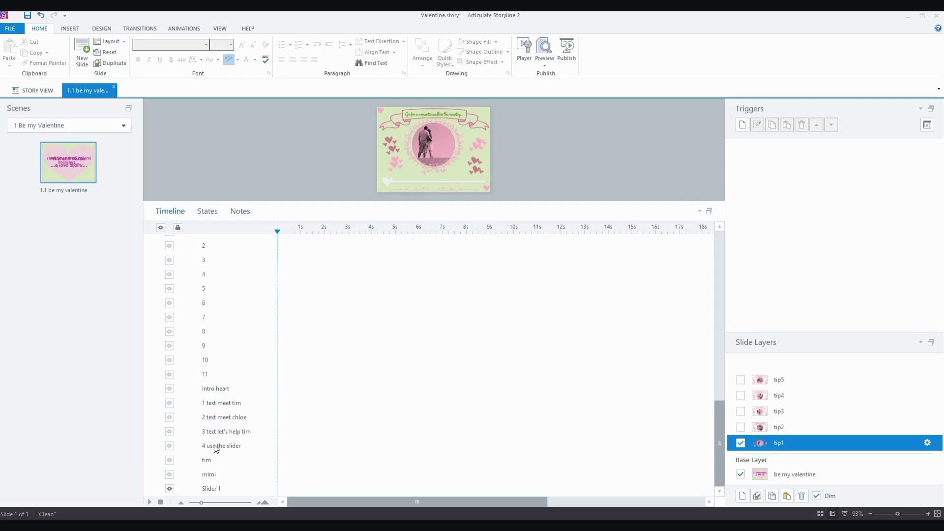
Look over the tip2 and tip3 layers, restore the slide area, and preview the slide
left_click(801, 427)
left_click(791, 412)
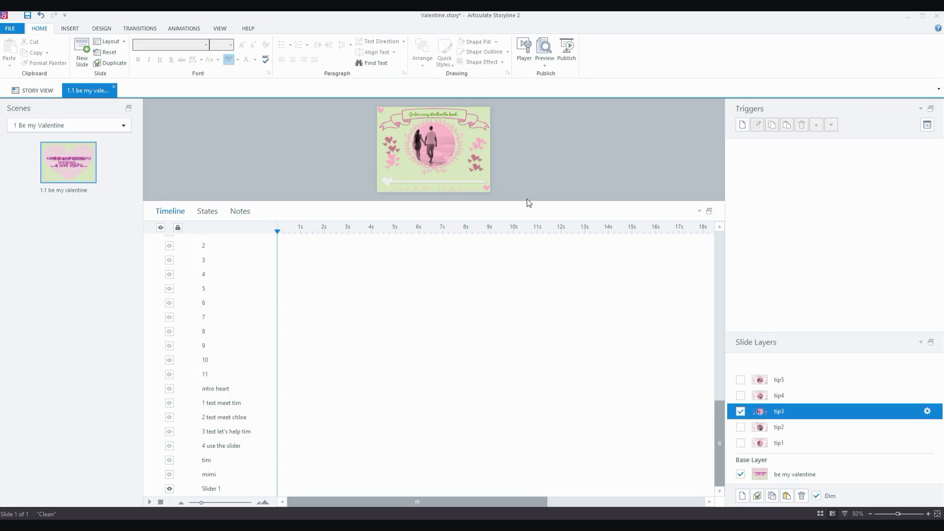
left_click_drag(525, 203, 521, 351)
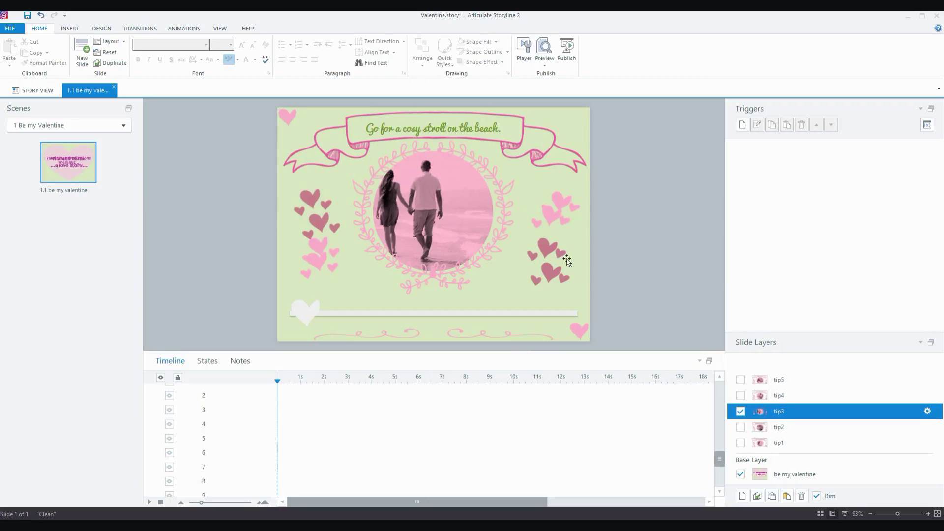
left_click(544, 49)
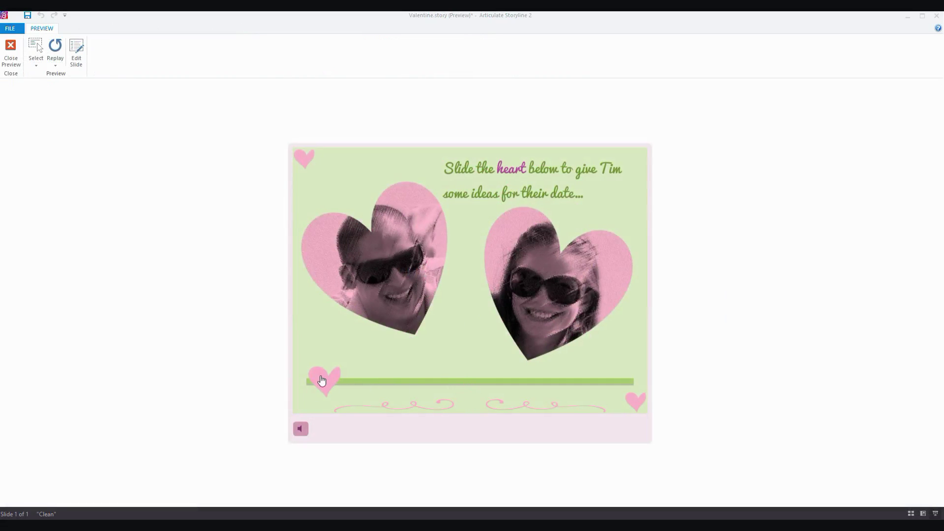
Slide the heart to the end and back to the 'Go for a romantic walk in the country.' tip, then close preview
left_click_drag(322, 380, 617, 380)
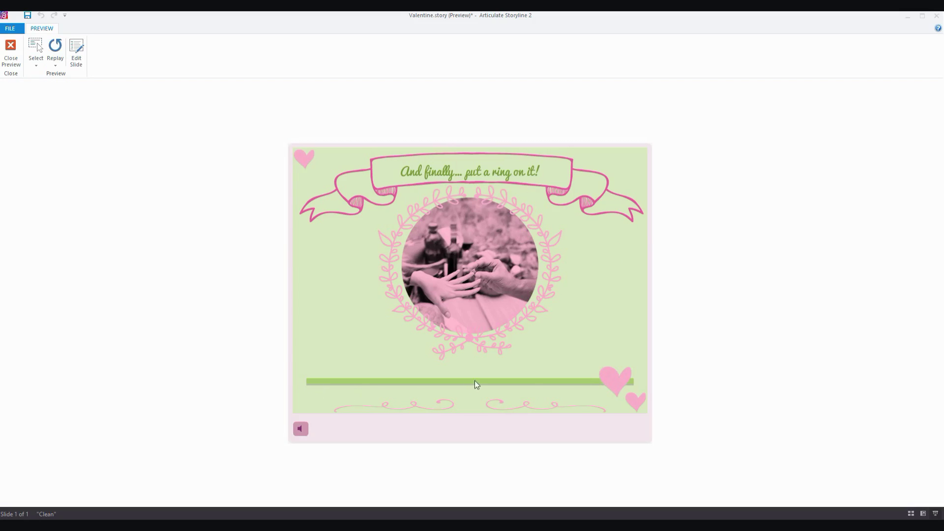
left_click_drag(619, 385, 323, 382)
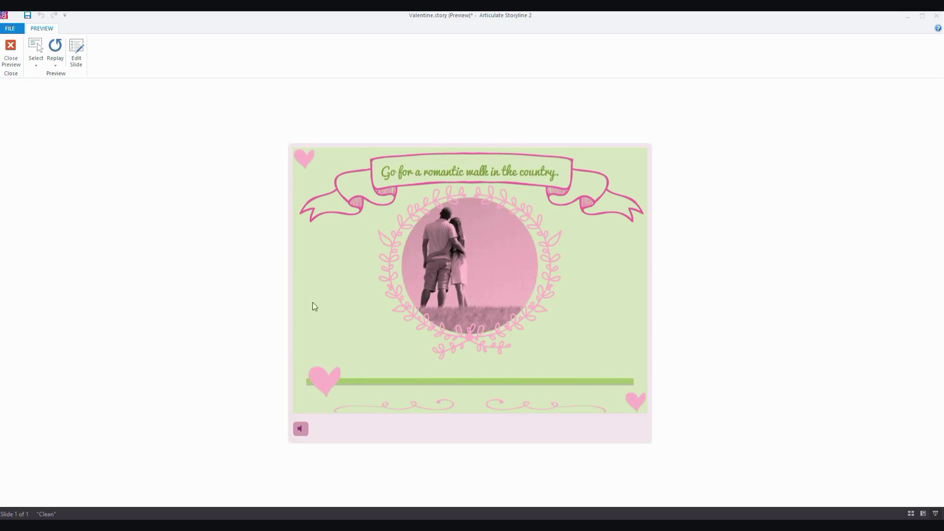
left_click(11, 46)
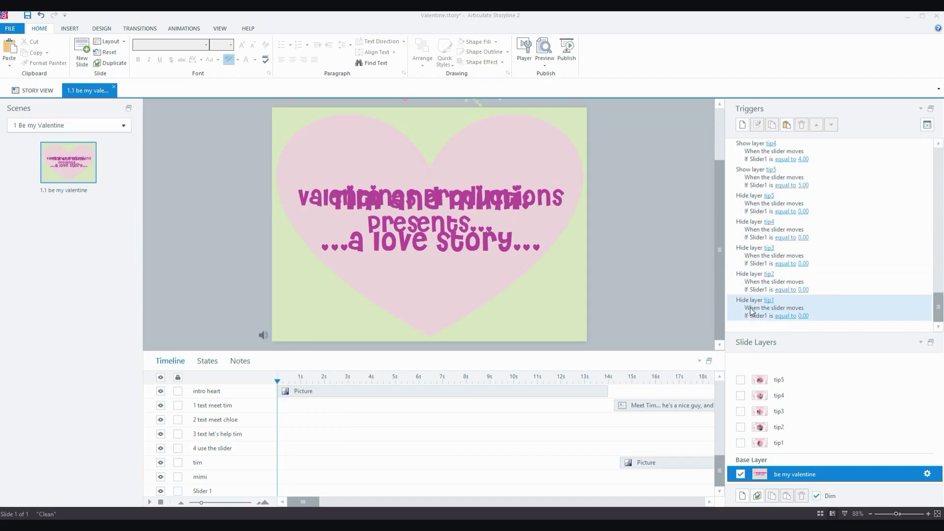
Review the Hide layer tip5 trigger (Slider1 equals 0) and confirm it unchanged
double_click(751, 204)
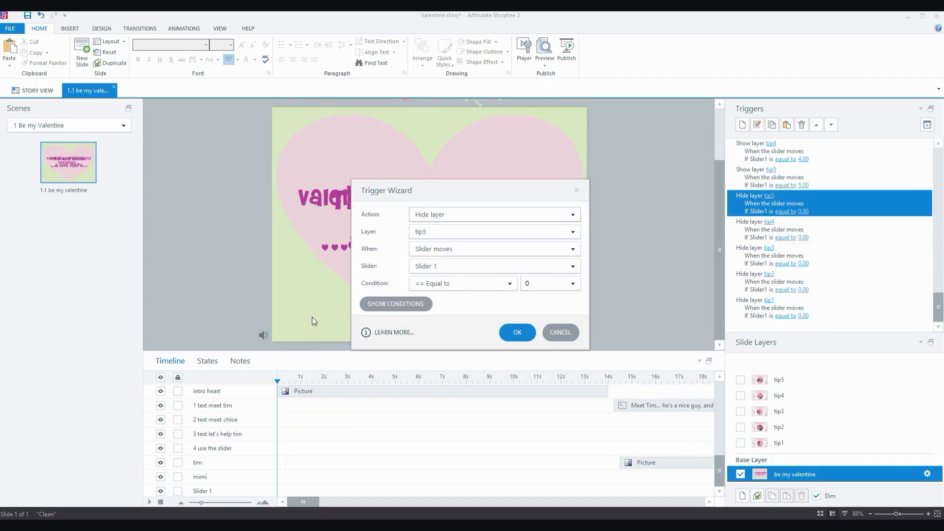
left_click(517, 333)
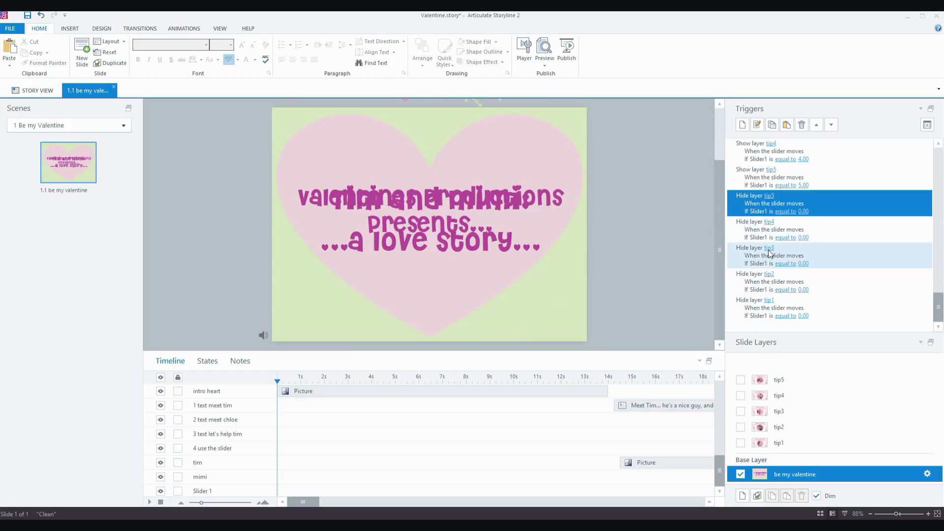
Preview the slide and drag the heart thumb along the slider to test the tips
left_click(544, 49)
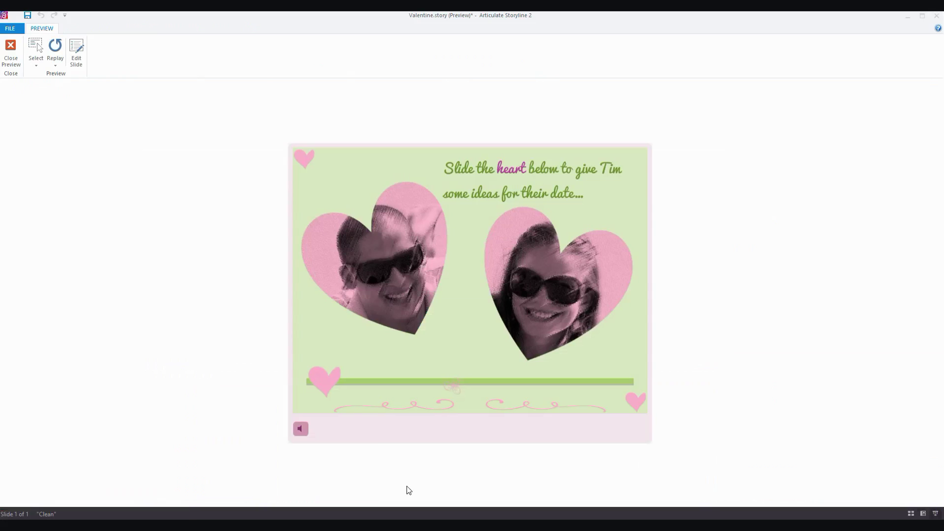
mouse_move(324, 382)
left_mouse_down()
mouse_move(500, 380)
mouse_move(319, 382)
left_mouse_up()
Back in editing, set the slider's thumb fill to the picture wed20.png
left_click(10, 46)
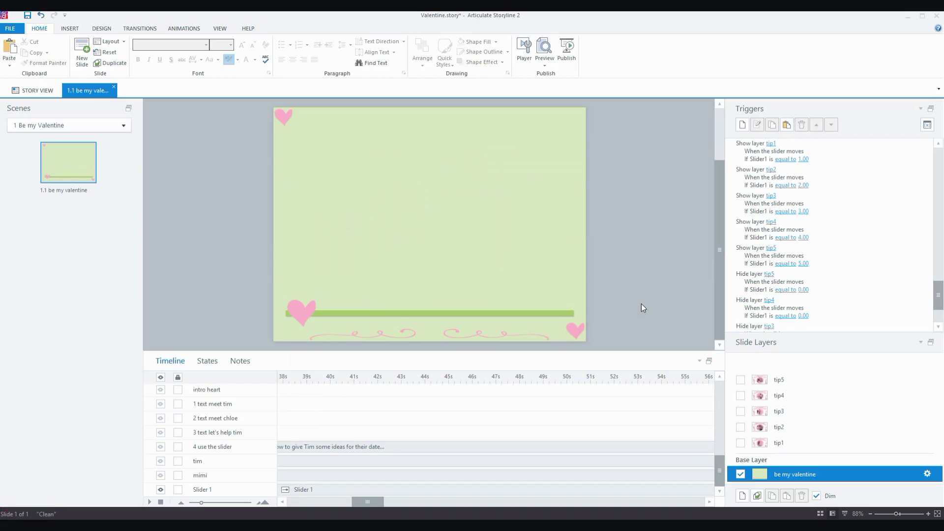
left_click(383, 313)
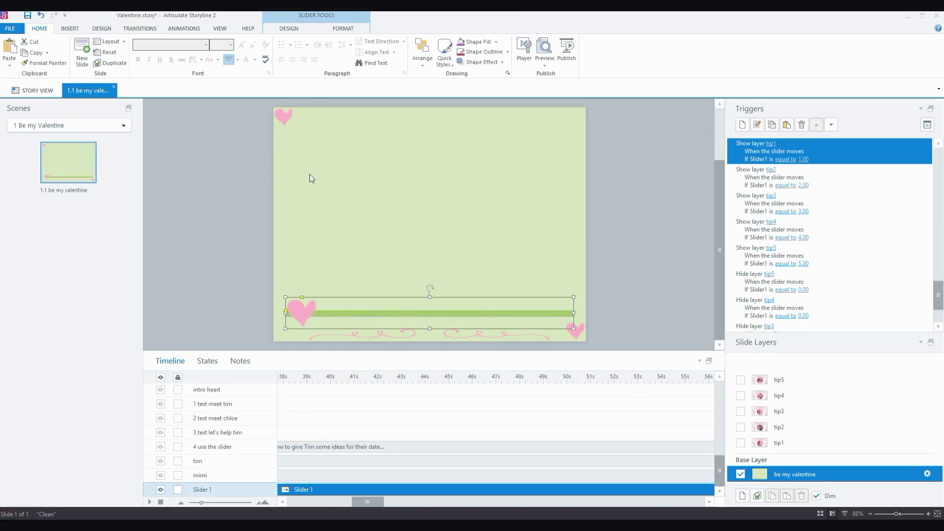
left_click(291, 30)
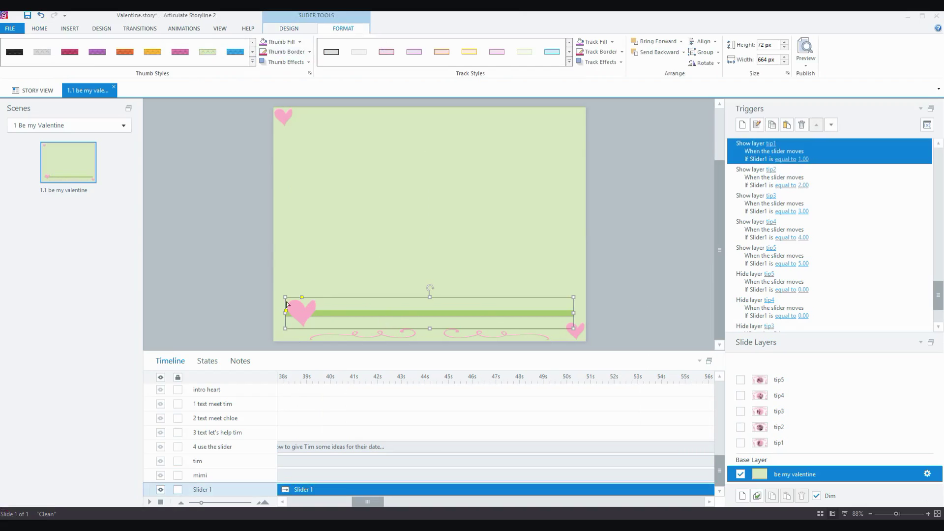
left_click(300, 44)
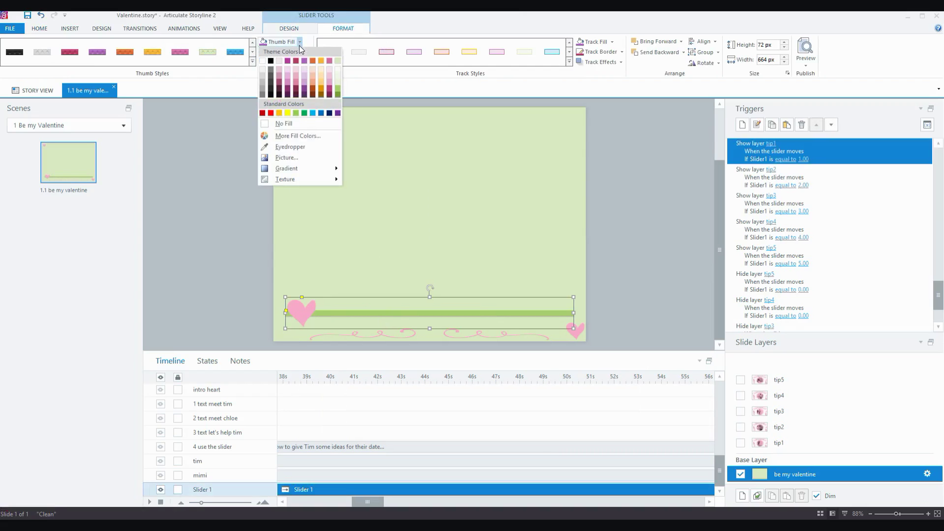
left_click(284, 158)
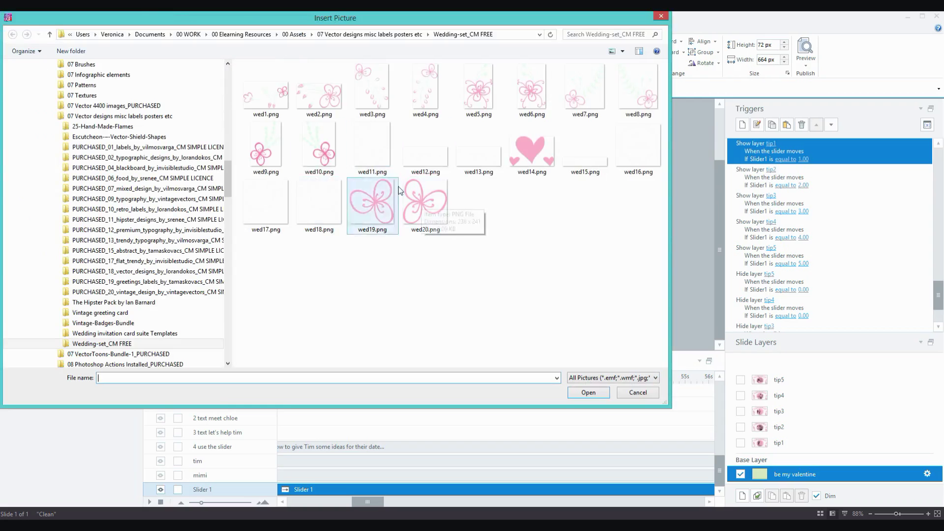
left_click(424, 202)
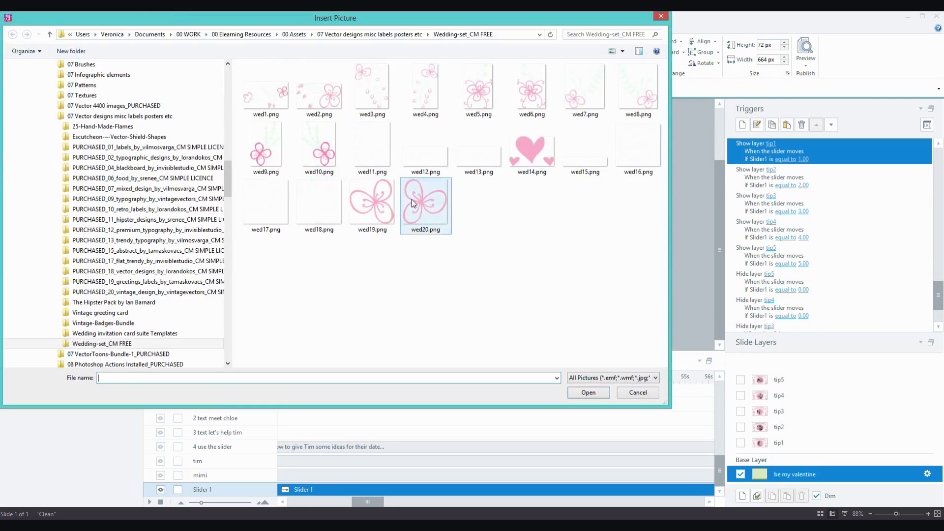
left_click(580, 391)
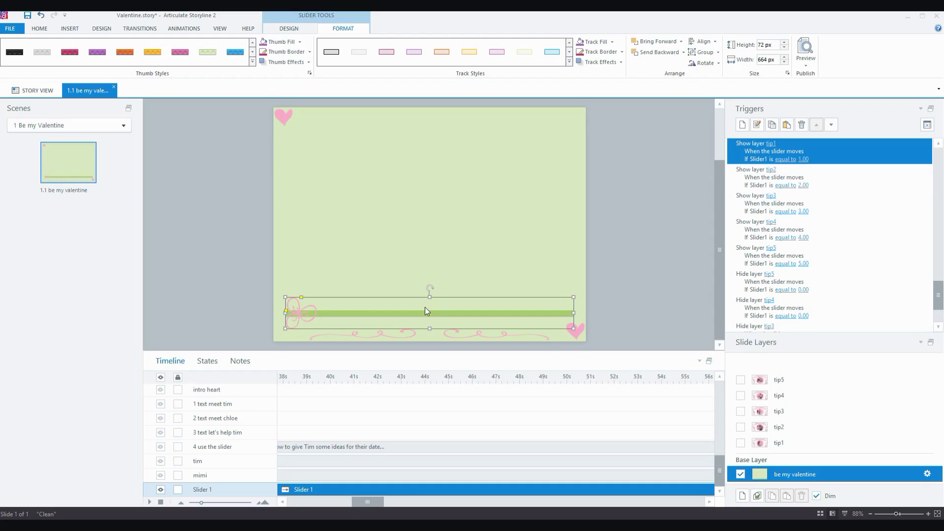
Give the slider track No Fill and No Outline, then deselect to check it
left_click(611, 43)
left_click(585, 123)
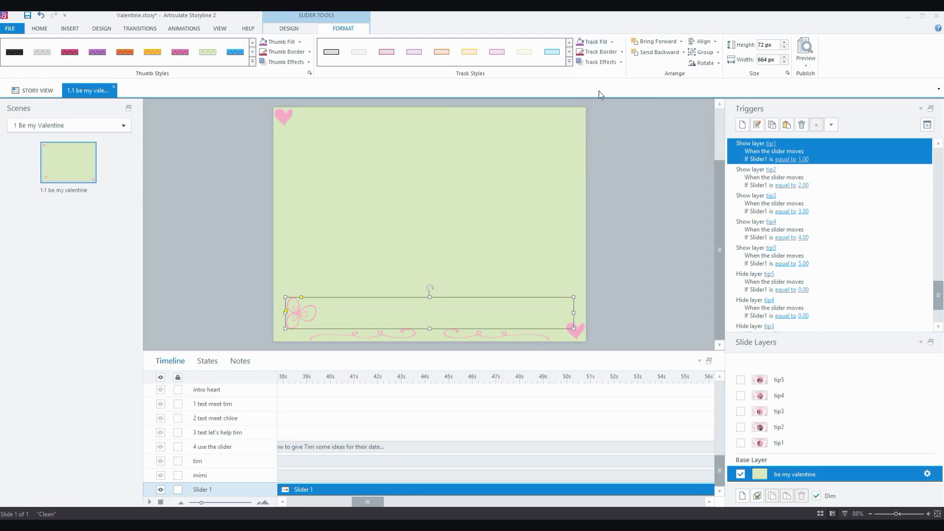
left_click(613, 43)
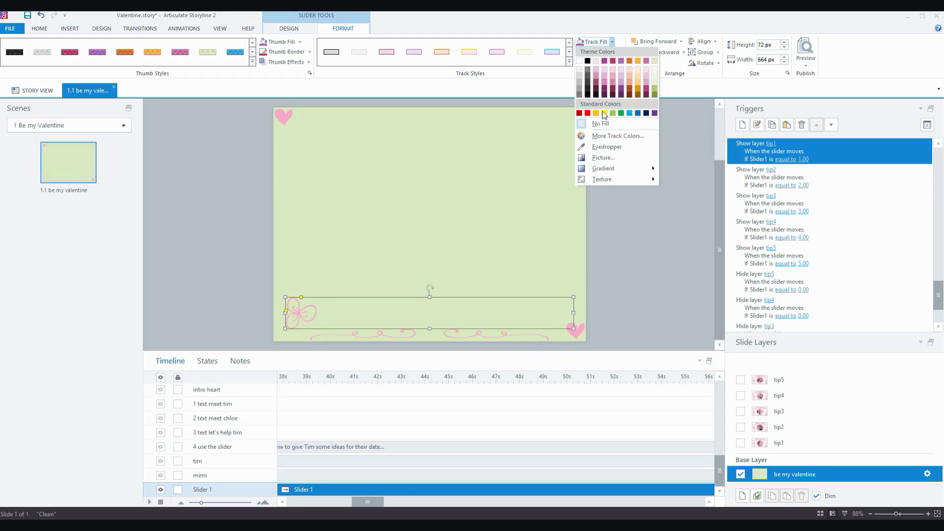
left_click(601, 125)
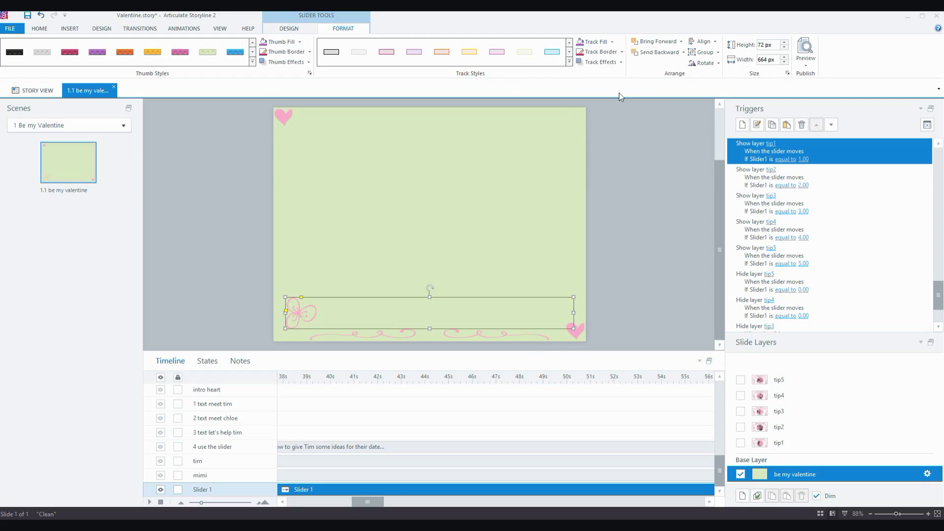
left_click(622, 52)
left_click(602, 134)
left_click(677, 270)
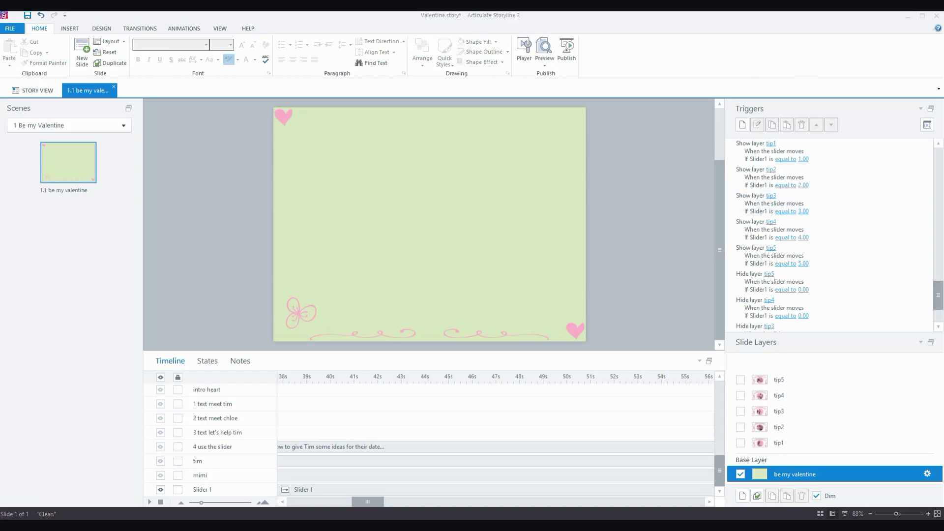
Paste the pink flower strip, move it down under the slider, and send it to back
key("ctrl+v")
left_click_drag(432, 261, 445, 311)
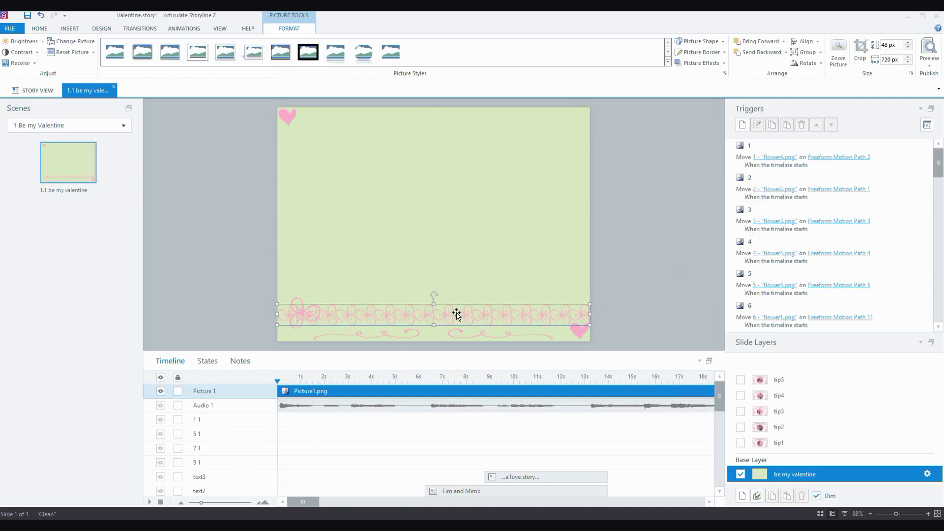
left_click(763, 53)
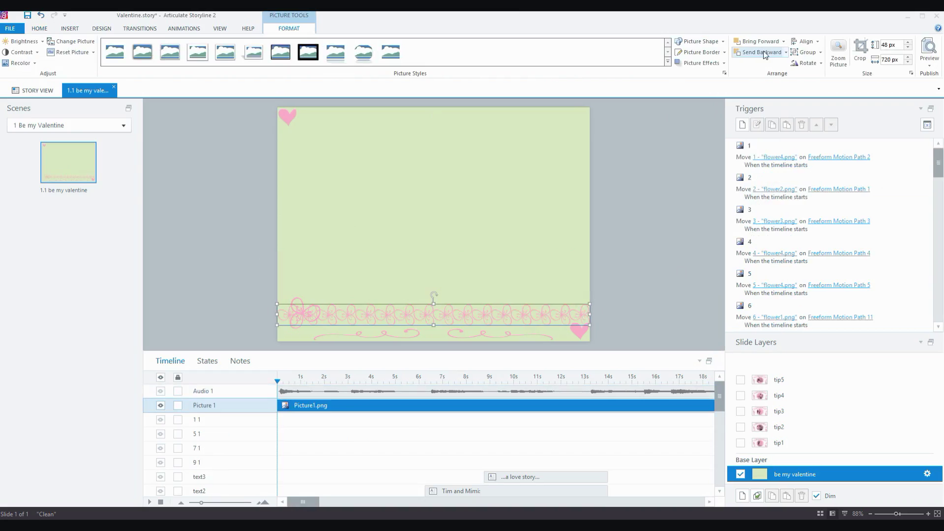
left_click(786, 53)
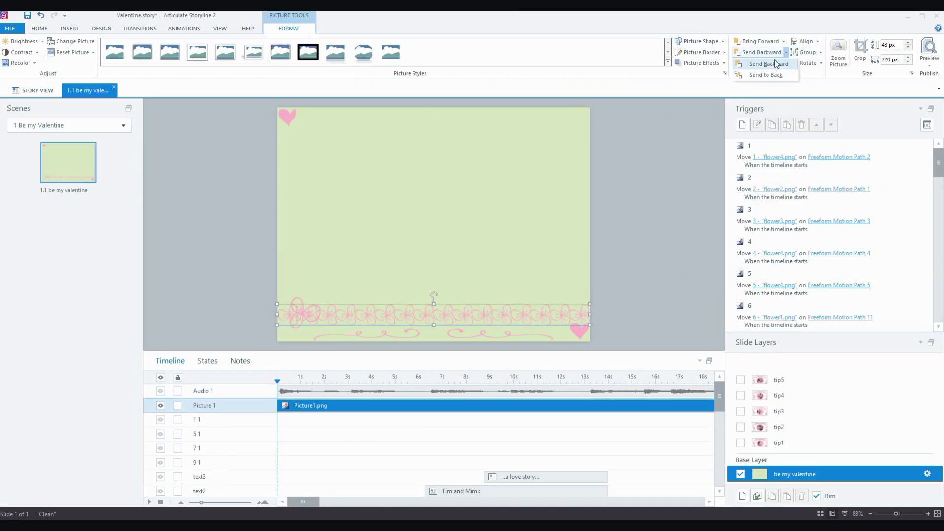
left_click(762, 74)
left_click(423, 318)
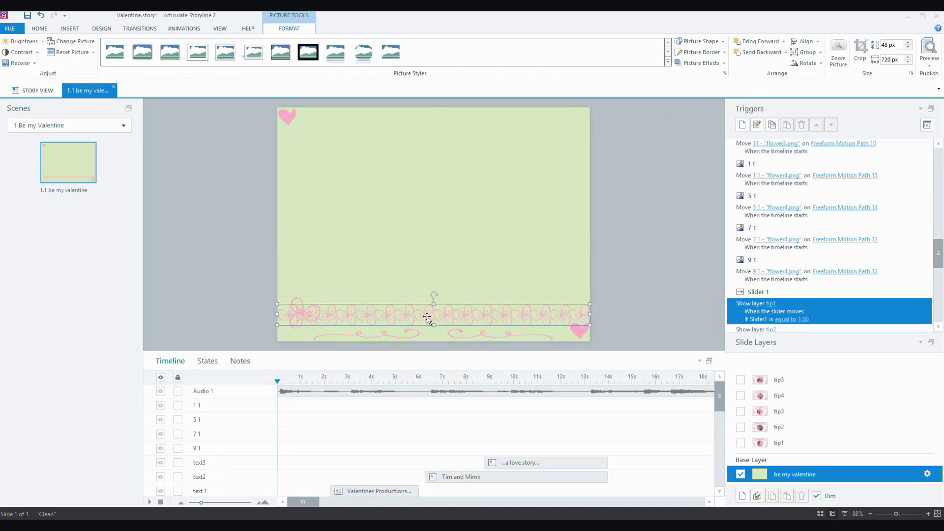
left_click(301, 302)
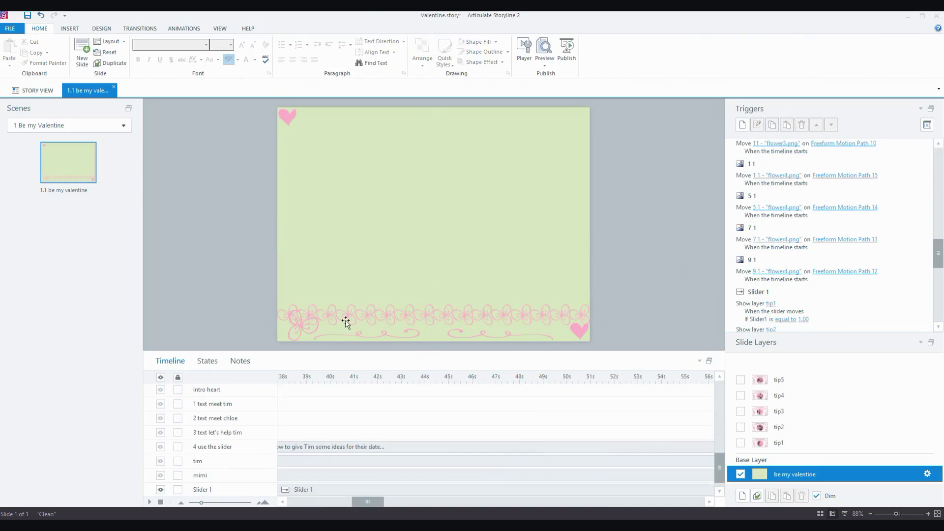
left_click(403, 318)
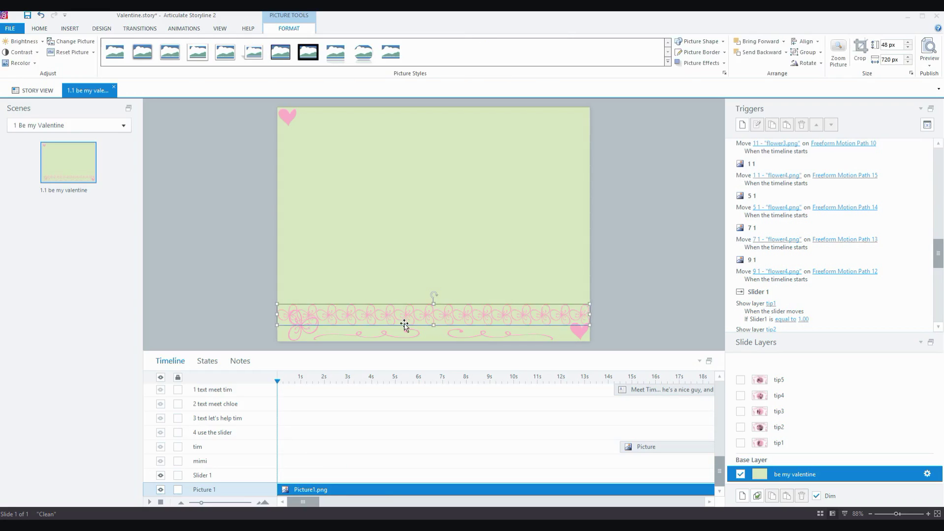